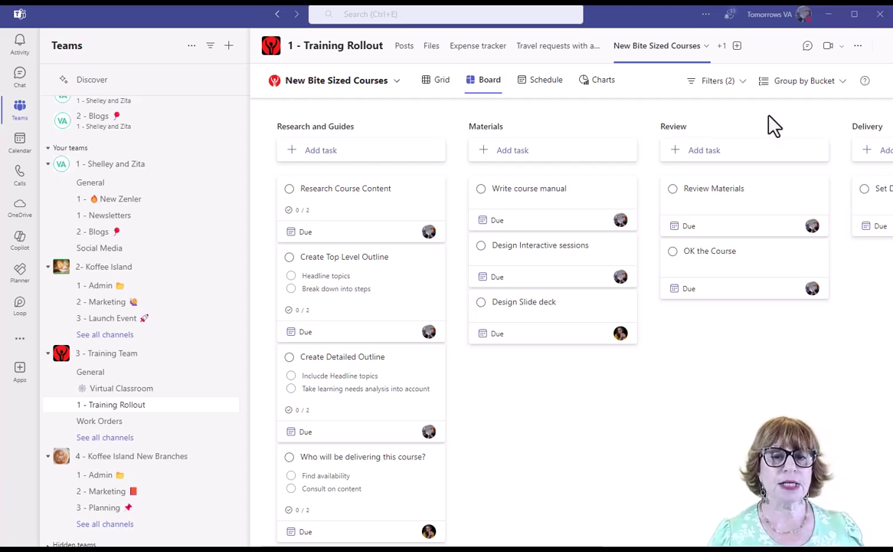
Step: Open Planner in the browser version of Teams and check the details of the Set Delivery Dates task
{"action": "left_click", "coordinate": [805, 23]}
{"action": "left_click", "coordinate": [657, 26]}
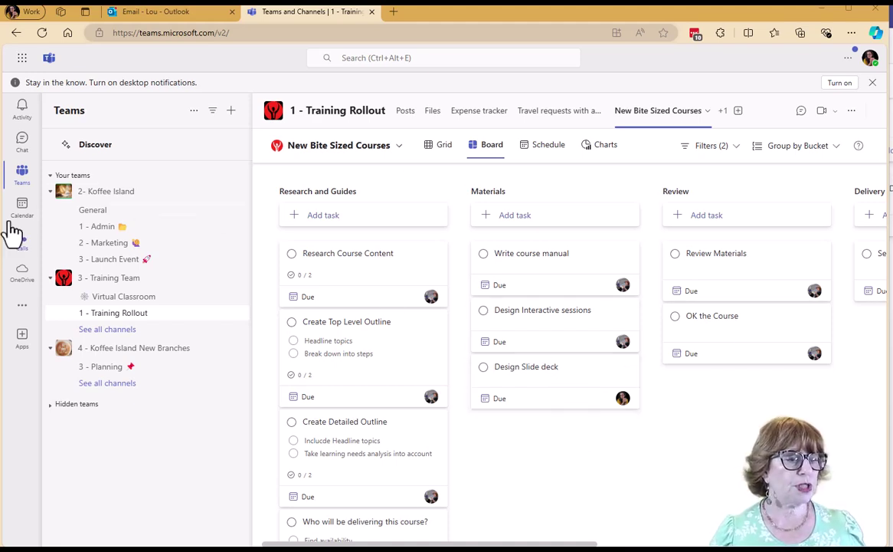
{"action": "left_click", "coordinate": [21, 309]}
{"action": "left_click", "coordinate": [76, 240]}
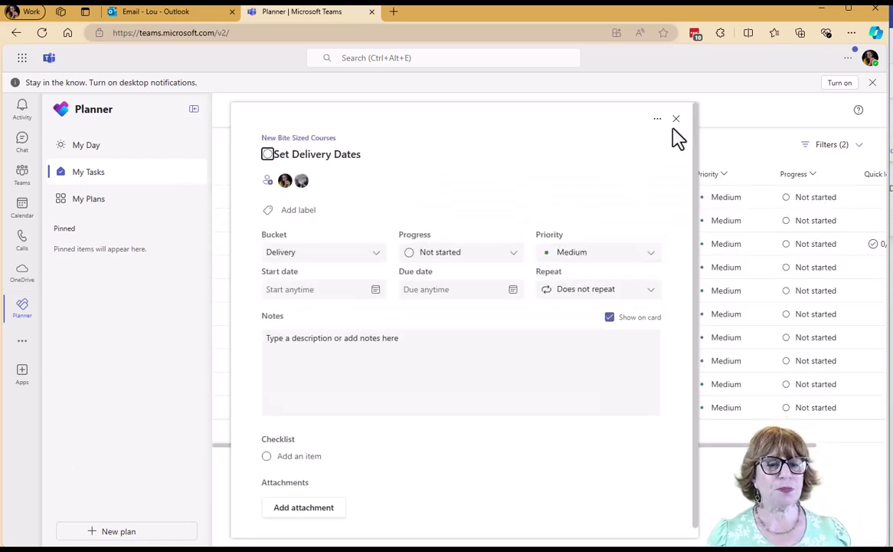
{"action": "left_click", "coordinate": [676, 120]}
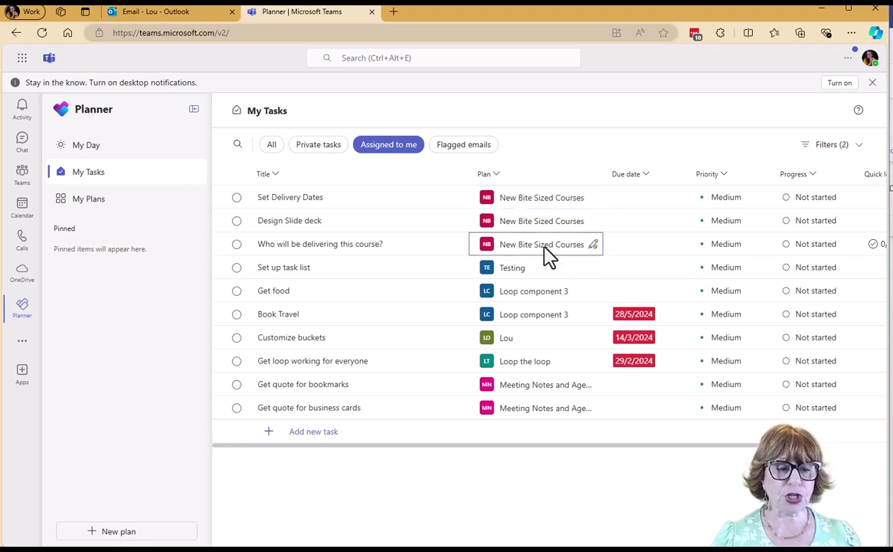
Step: Look through My Plans, the New Bite Sized Courses board, My Tasks and My Day in Planner
{"action": "left_click", "coordinate": [91, 206]}
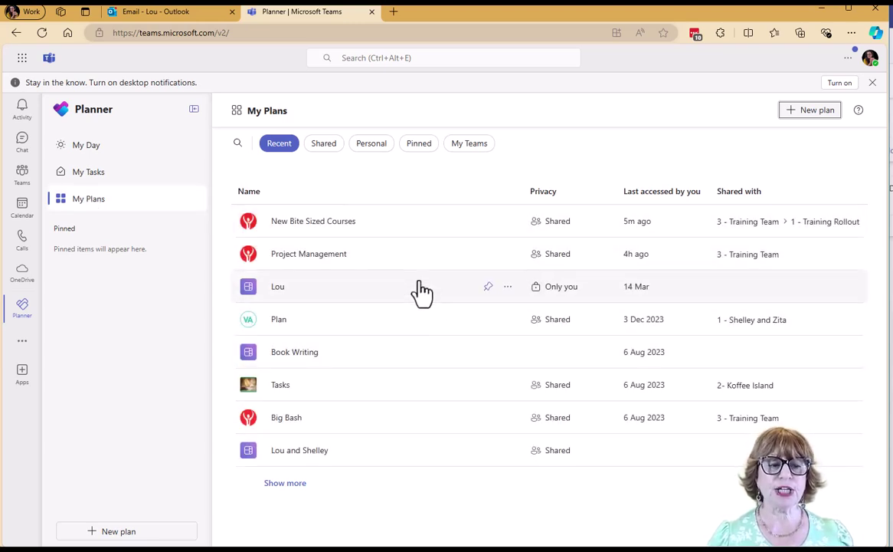
{"action": "left_click", "coordinate": [301, 228]}
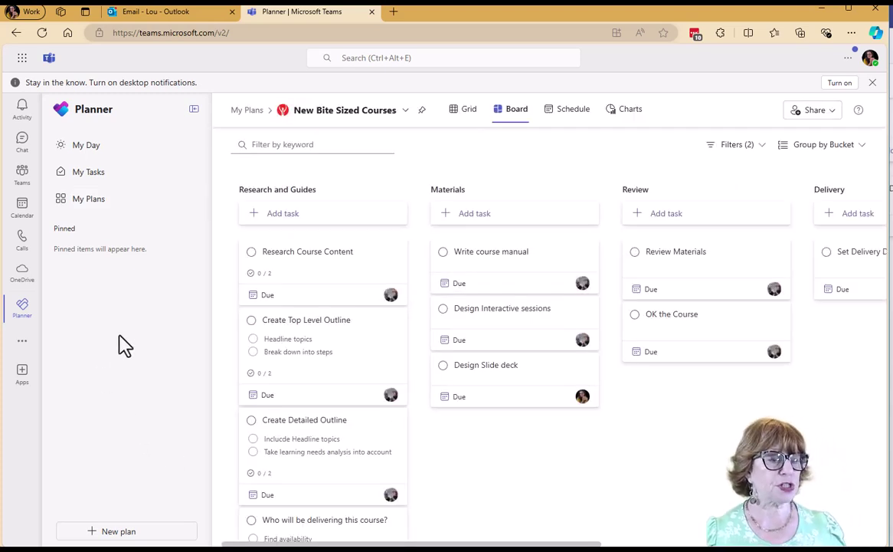
{"action": "left_click", "coordinate": [89, 174]}
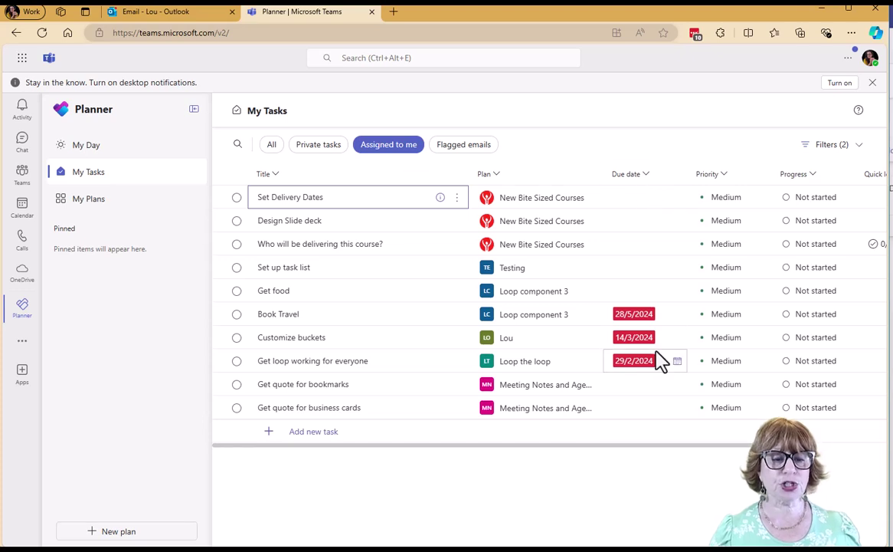
{"action": "left_click", "coordinate": [85, 150]}
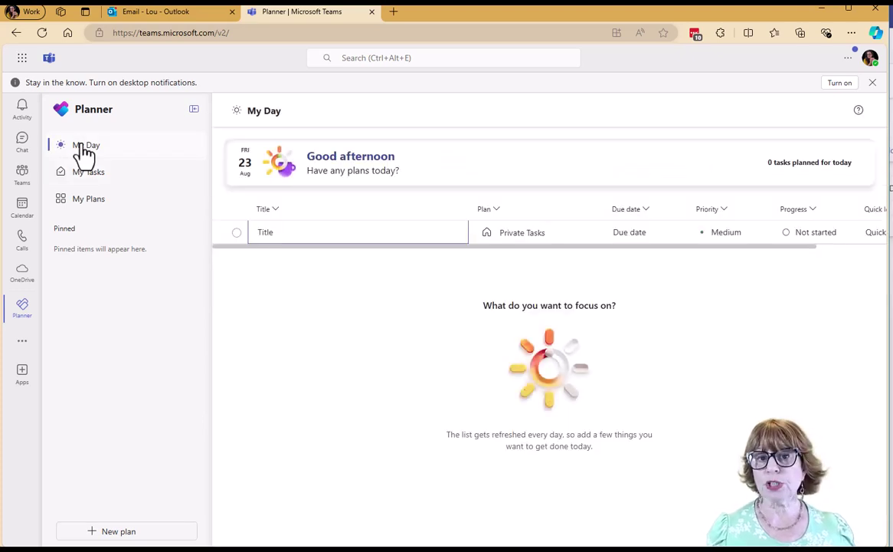
Step: Add the tasks Set Delivery Dates and Who will be delivering this course? to My Day, and show the My Day list
{"action": "left_click", "coordinate": [85, 173]}
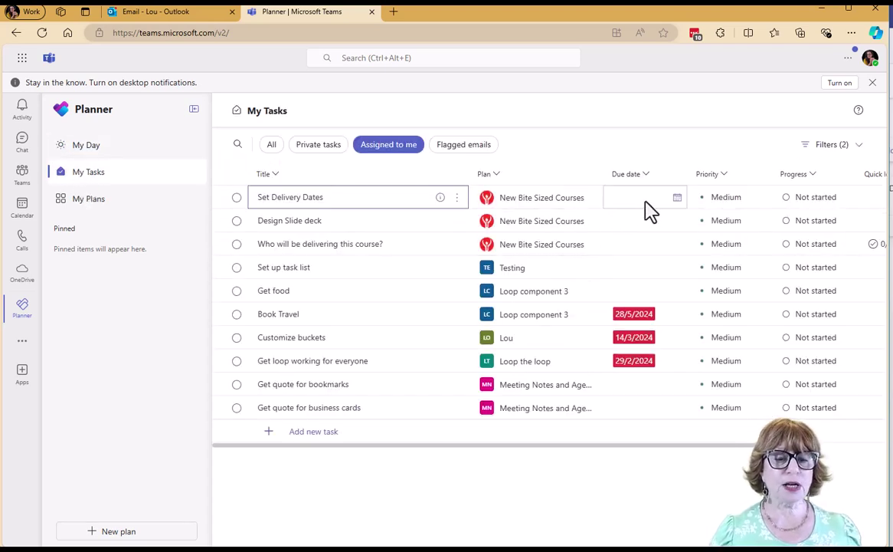
{"action": "left_click", "coordinate": [457, 198]}
{"action": "left_click", "coordinate": [492, 198]}
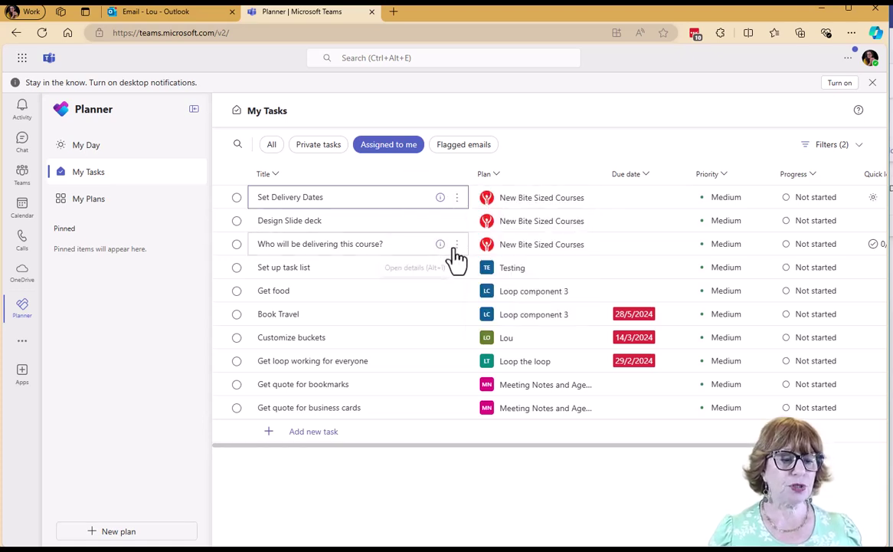
{"action": "left_click", "coordinate": [457, 244]}
{"action": "left_click", "coordinate": [518, 244]}
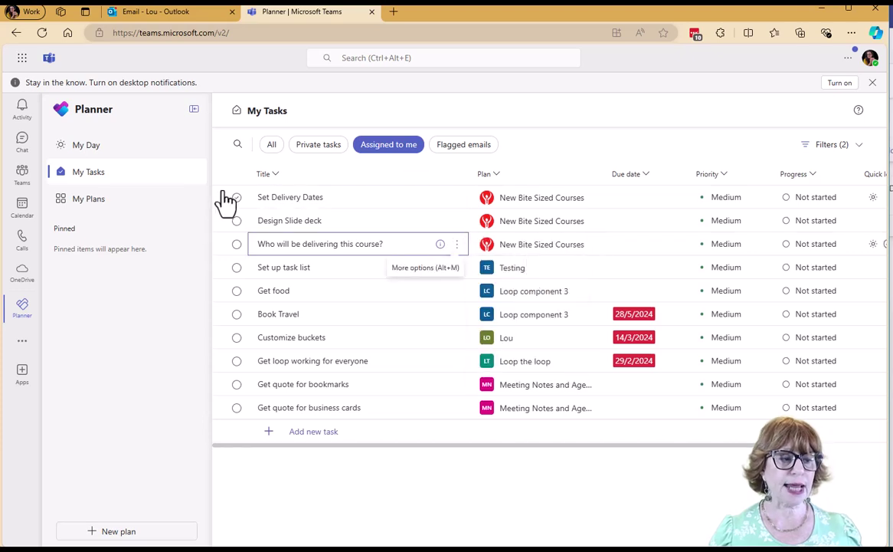
{"action": "left_click", "coordinate": [143, 150]}
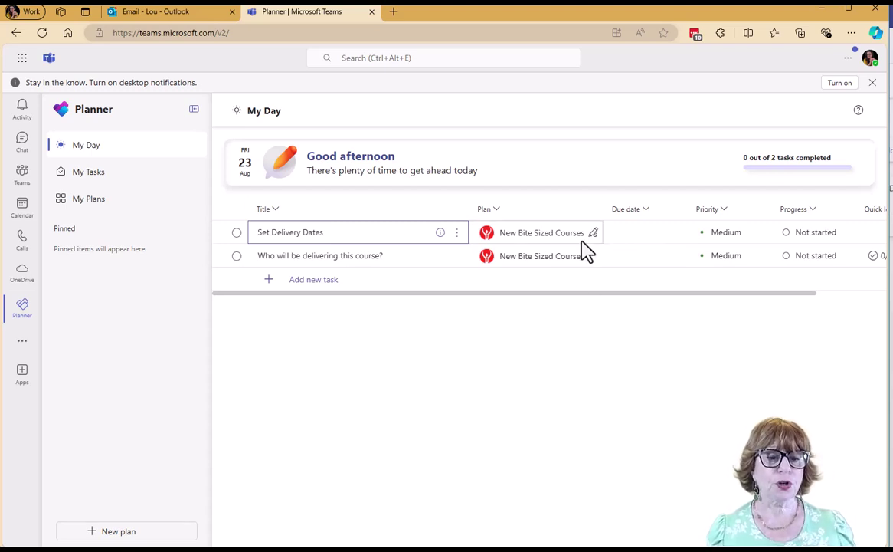
{"action": "left_click", "coordinate": [457, 232]}
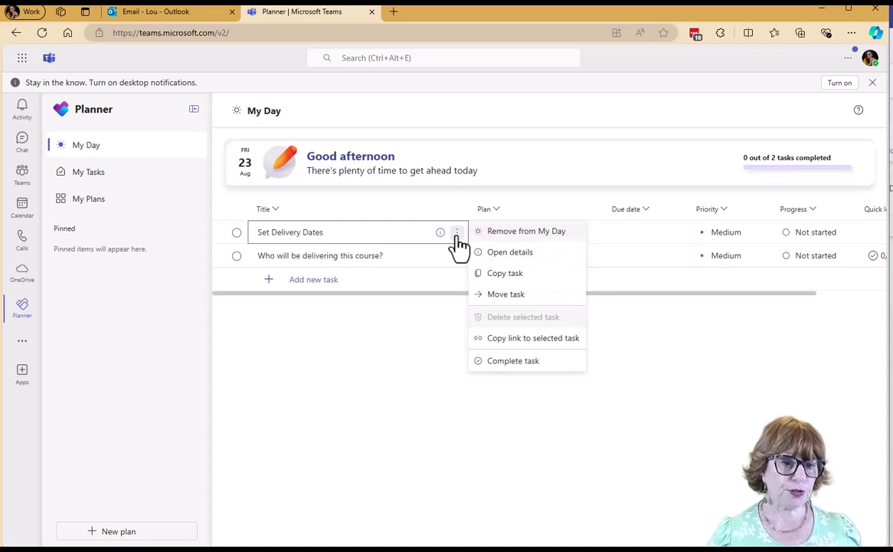
{"action": "left_click", "coordinate": [529, 299]}
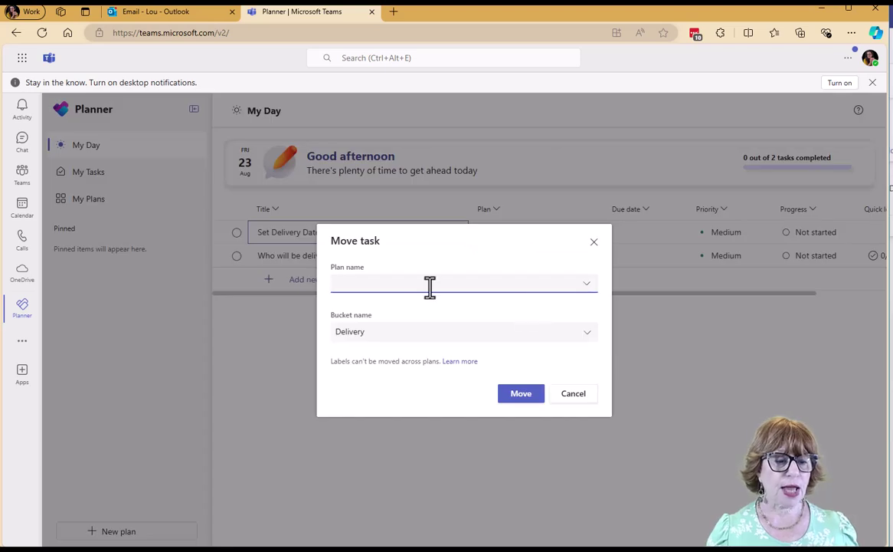
{"action": "left_click", "coordinate": [586, 285]}
{"action": "left_click", "coordinate": [584, 290]}
{"action": "left_click", "coordinate": [587, 290]}
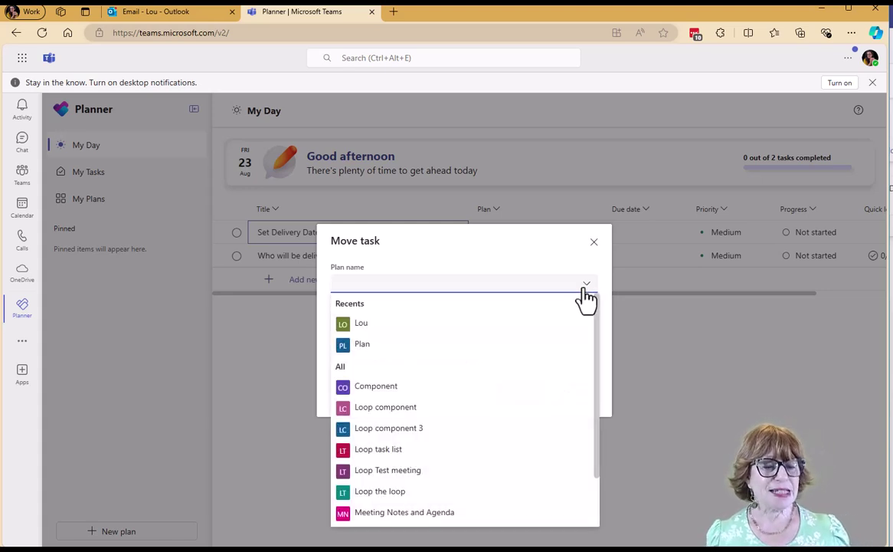
{"action": "left_click", "coordinate": [586, 295]}
{"action": "left_click", "coordinate": [578, 395]}
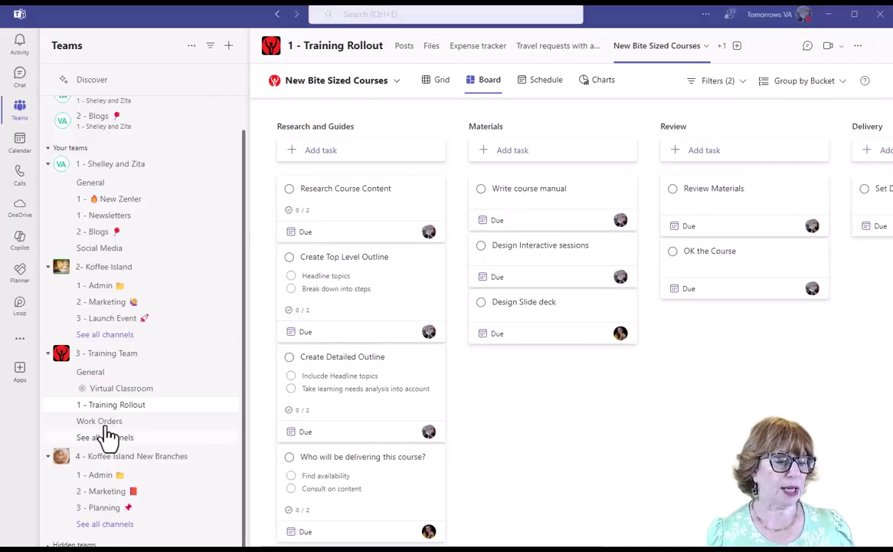
Step: In desktop Teams' Planner, move the Write course manual task to the To do bucket of the plan named Plan and open that plan
{"action": "left_click", "coordinate": [18, 283]}
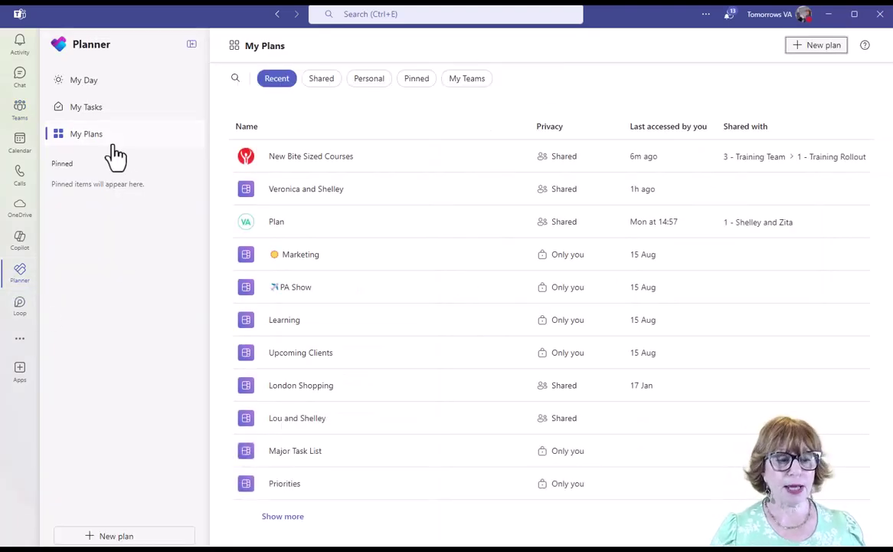
{"action": "left_click", "coordinate": [82, 115]}
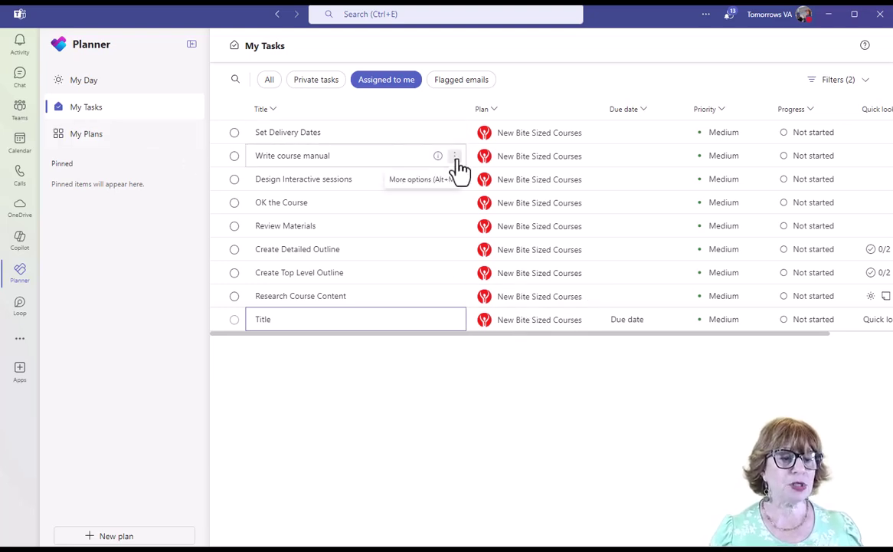
{"action": "left_click", "coordinate": [455, 157]}
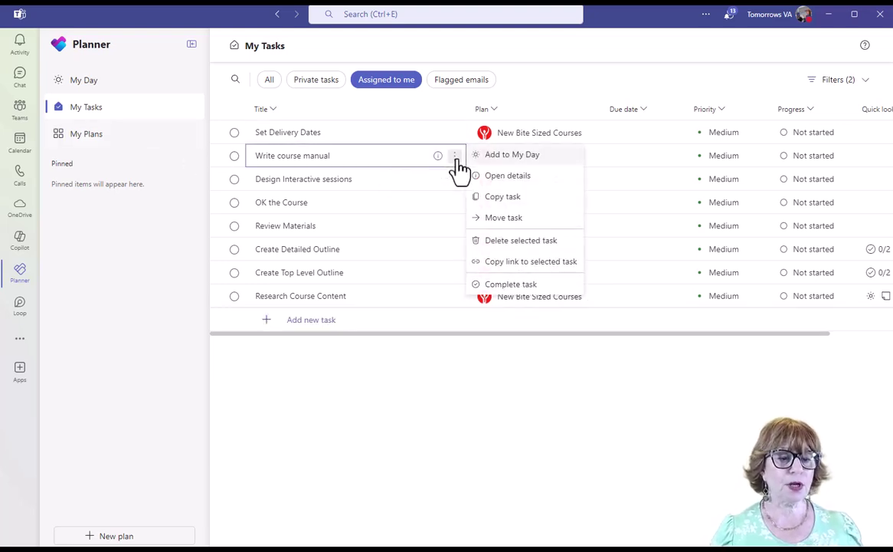
{"action": "left_click", "coordinate": [502, 217]}
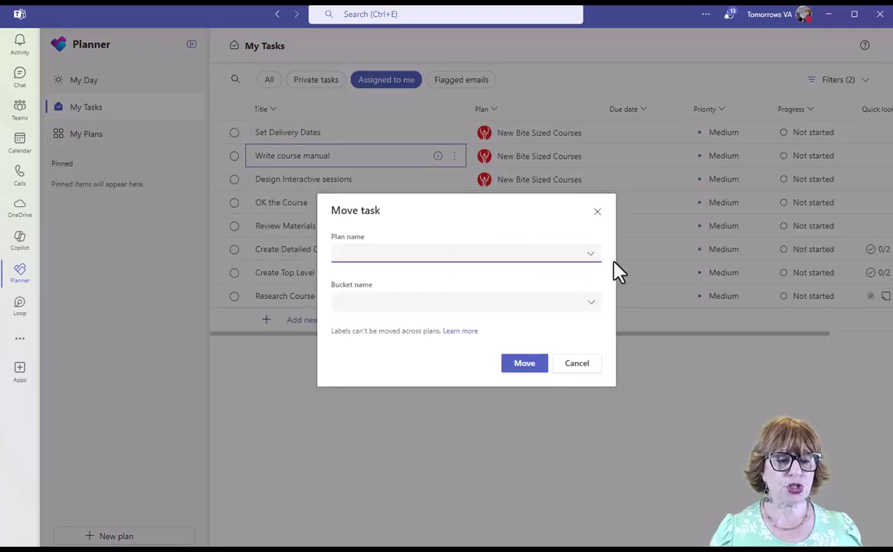
{"action": "left_click", "coordinate": [591, 255]}
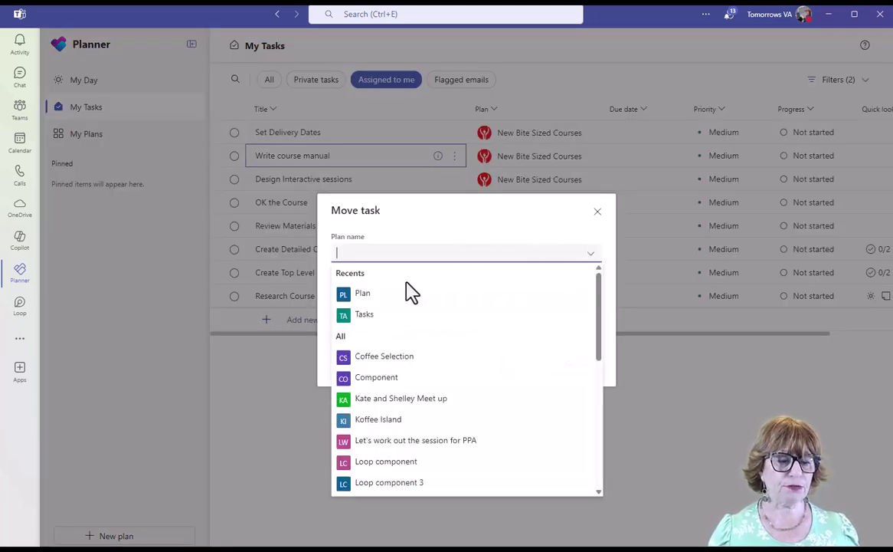
{"action": "left_click", "coordinate": [374, 298]}
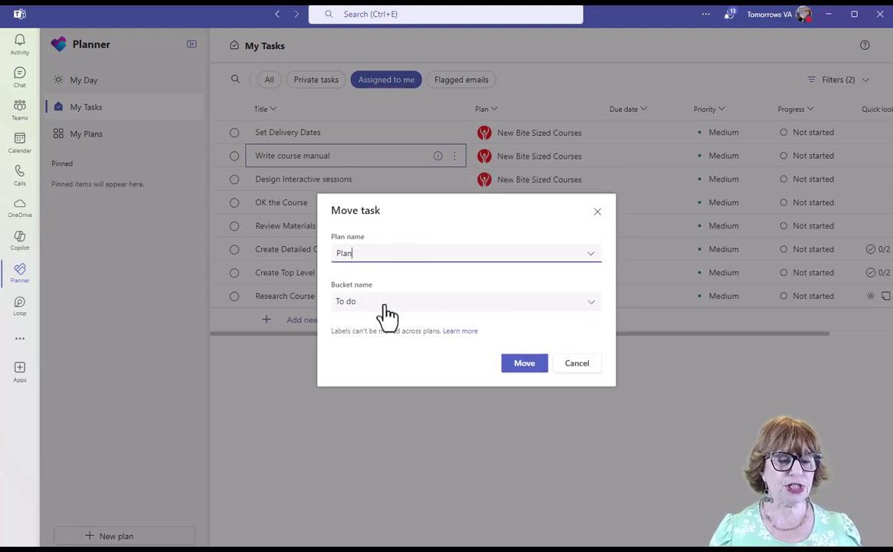
{"action": "left_click", "coordinate": [526, 365]}
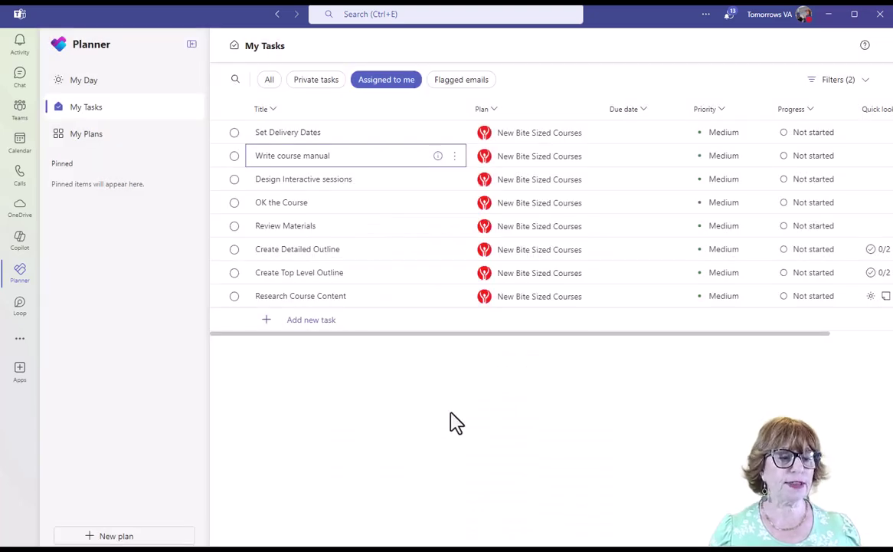
{"action": "left_click", "coordinate": [108, 142]}
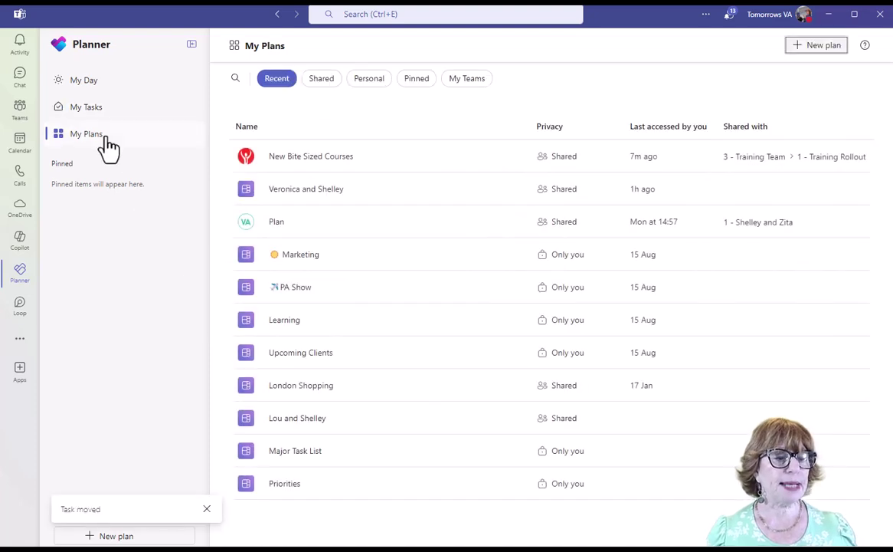
{"action": "left_click", "coordinate": [272, 222]}
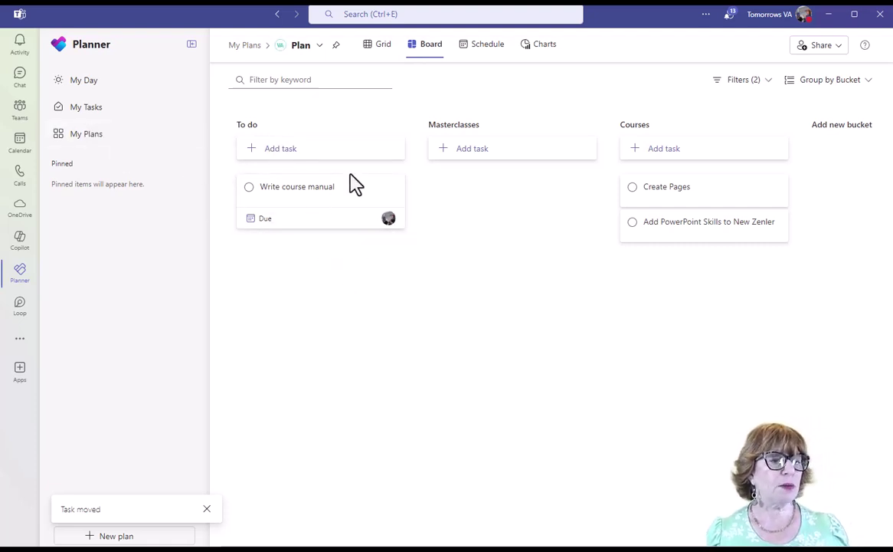
Step: Copy the Write course manual task to the Research and Guides bucket of New Bite Sized Courses, and open that plan
{"action": "left_click", "coordinate": [394, 189]}
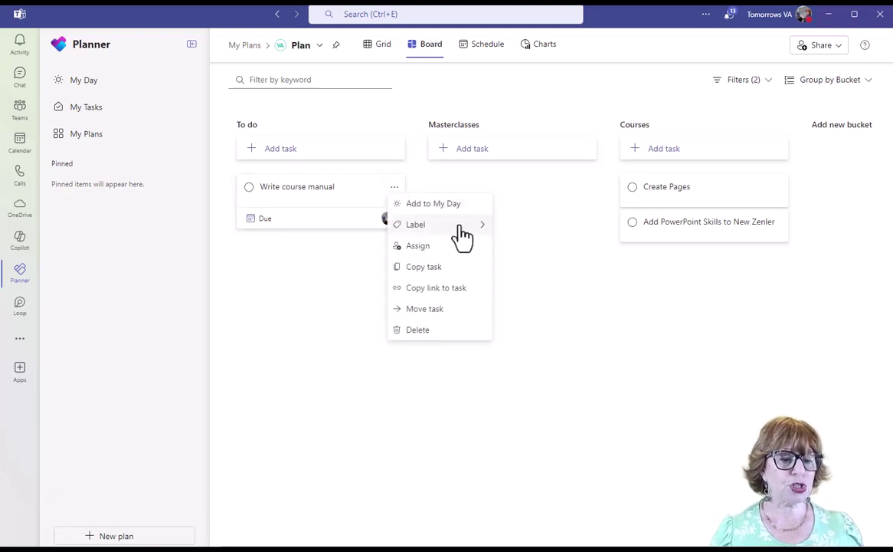
{"action": "left_click", "coordinate": [453, 269]}
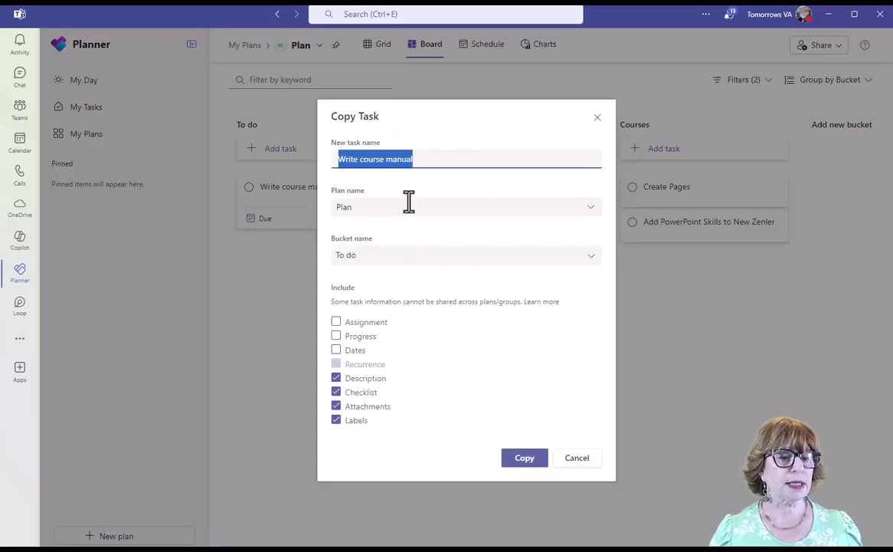
{"action": "left_click", "coordinate": [591, 213]}
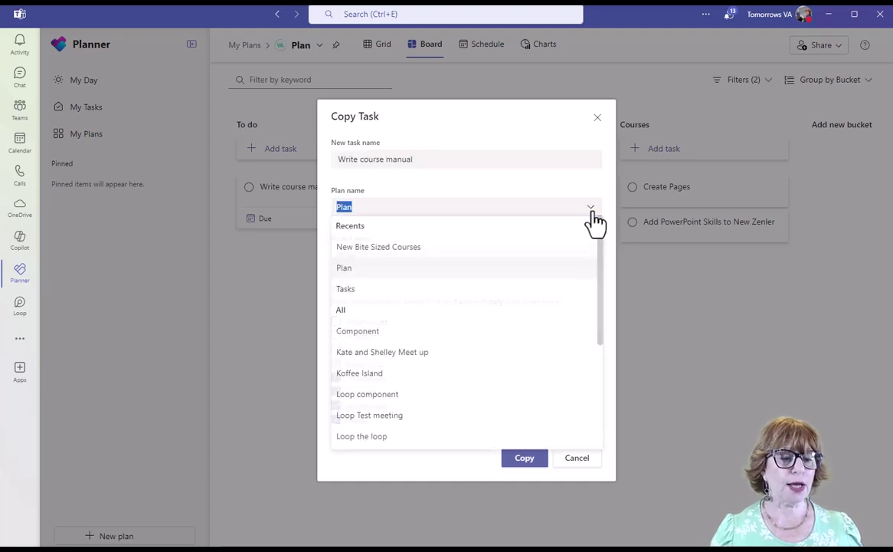
{"action": "left_click", "coordinate": [383, 249]}
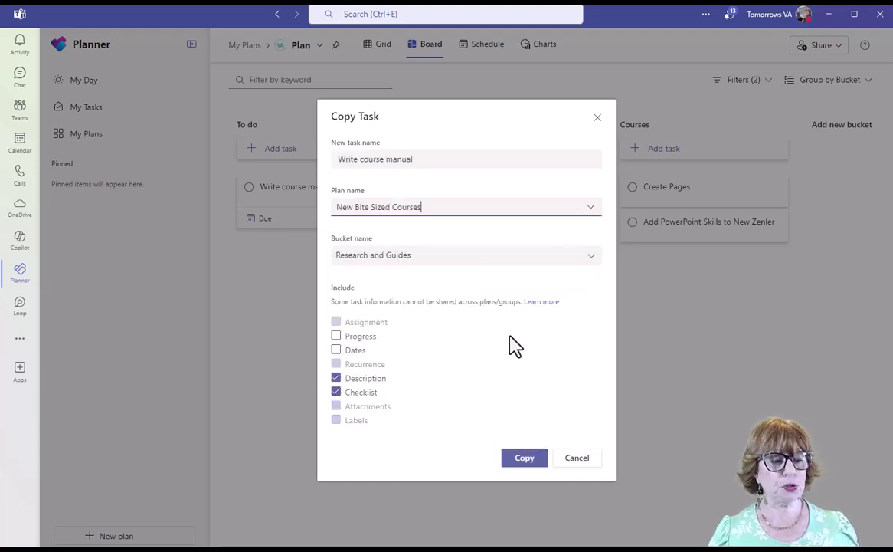
{"action": "left_click", "coordinate": [524, 460]}
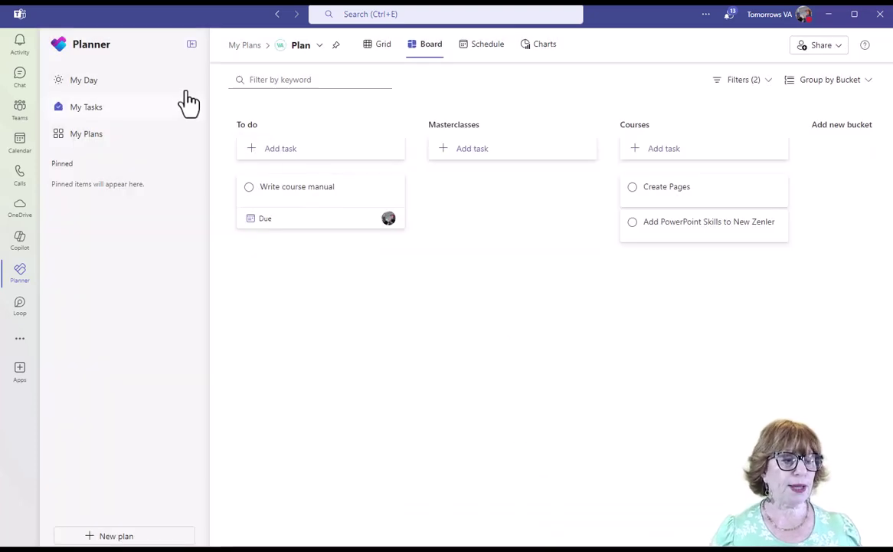
{"action": "left_click", "coordinate": [93, 142]}
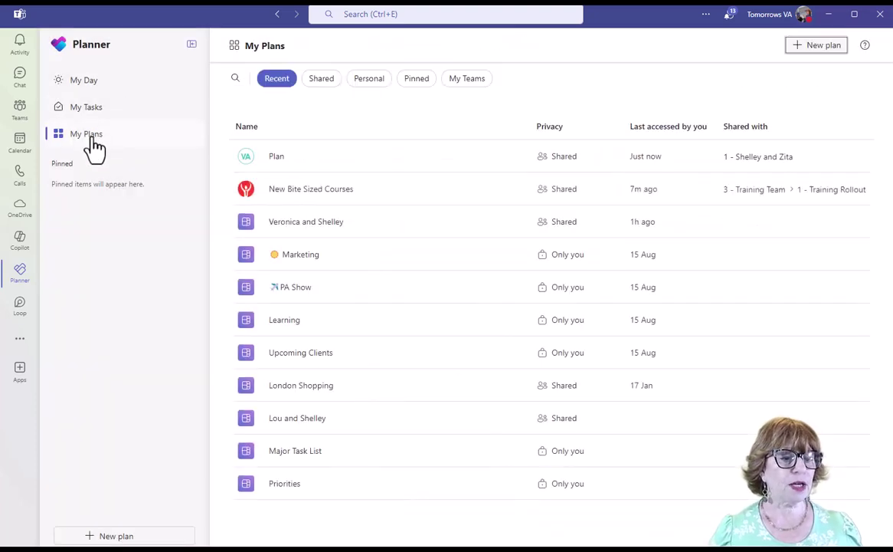
{"action": "left_click", "coordinate": [343, 191]}
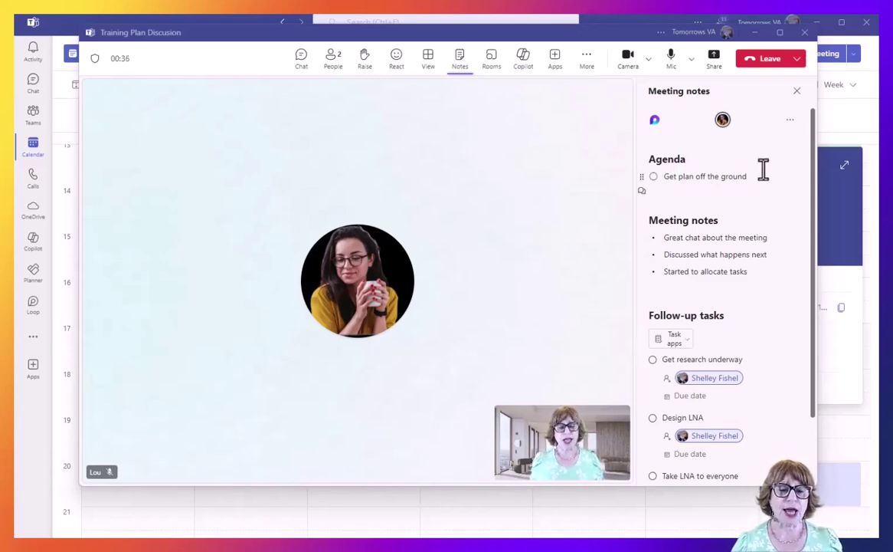
Step: Examine the agenda, meeting notes and follow-up tasks of the Training Plan Discusion meeting in both participants' Teams windows
{"action": "scroll", "coordinate": [776, 293], "scroll_direction": "down", "scroll_amount": 2}
{"action": "scroll", "coordinate": [776, 293], "scroll_direction": "down", "scroll_amount": 1}
{"action": "scroll", "coordinate": [789, 445], "scroll_direction": "up", "scroll_amount": 2}
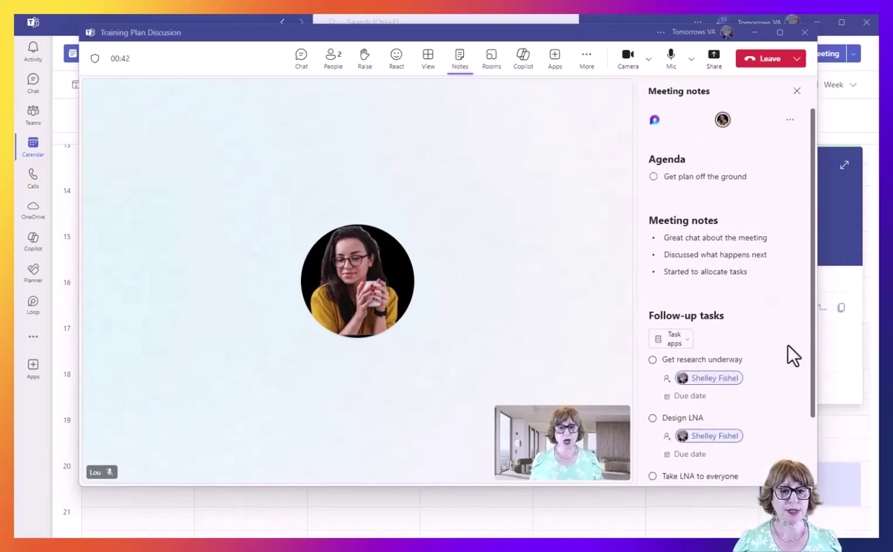
{"action": "left_click_drag", "start_coordinate": [891, 48], "coordinate": [606, 33]}
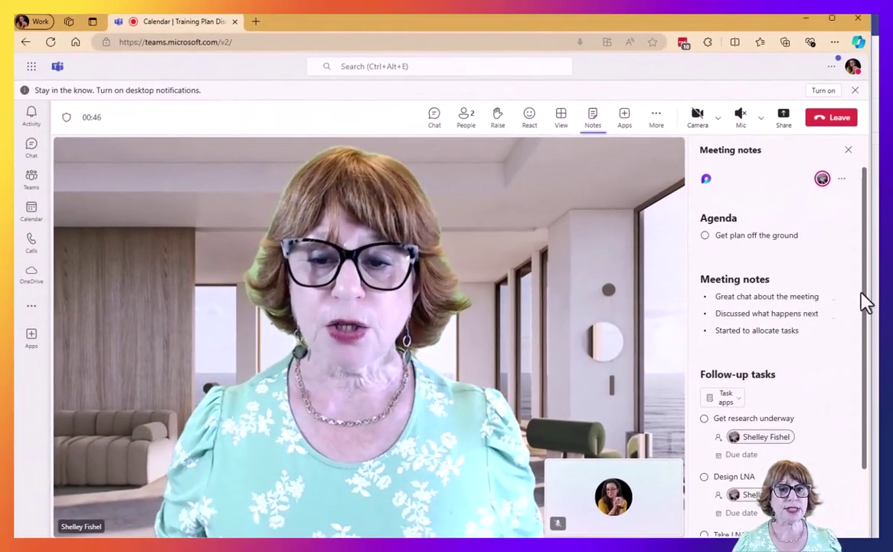
{"action": "scroll", "coordinate": [871, 299], "scroll_direction": "down", "scroll_amount": 2}
{"action": "scroll", "coordinate": [871, 299], "scroll_direction": "up", "scroll_amount": 2}
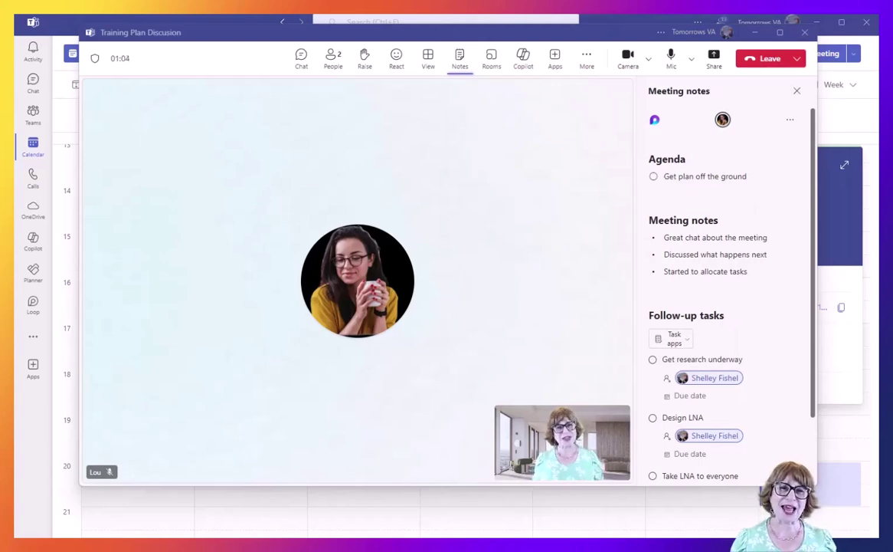
{"action": "scroll", "coordinate": [709, 192], "scroll_direction": "down", "scroll_amount": 2}
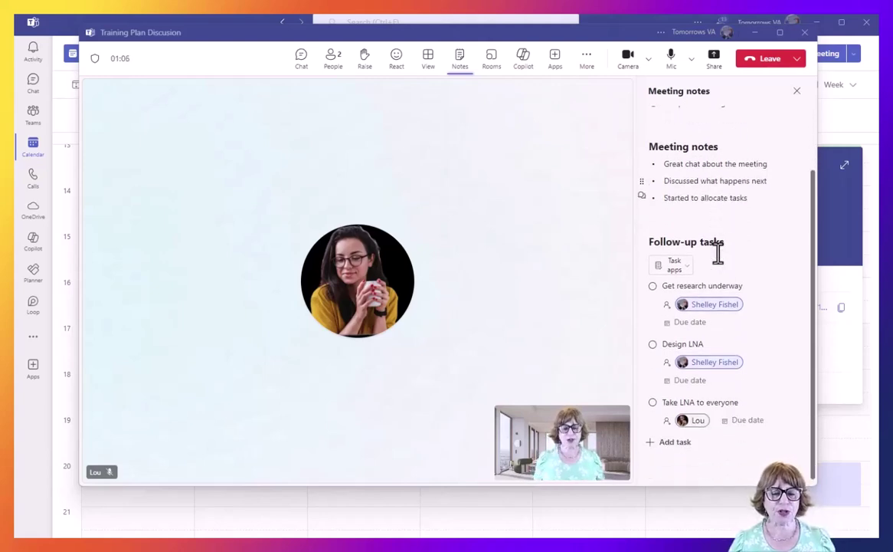
Step: Add a blank follow-up task to the Training Plan Discusion meeting notes and review the agenda and notes
{"action": "left_click", "coordinate": [672, 448]}
{"action": "scroll", "coordinate": [697, 399], "scroll_direction": "down", "scroll_amount": 1}
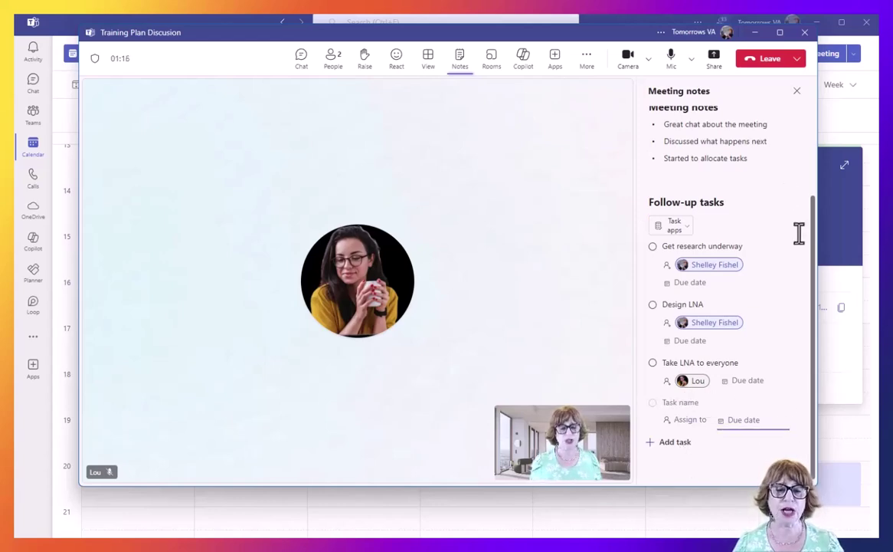
{"action": "scroll", "coordinate": [789, 269], "scroll_direction": "up", "scroll_amount": 3}
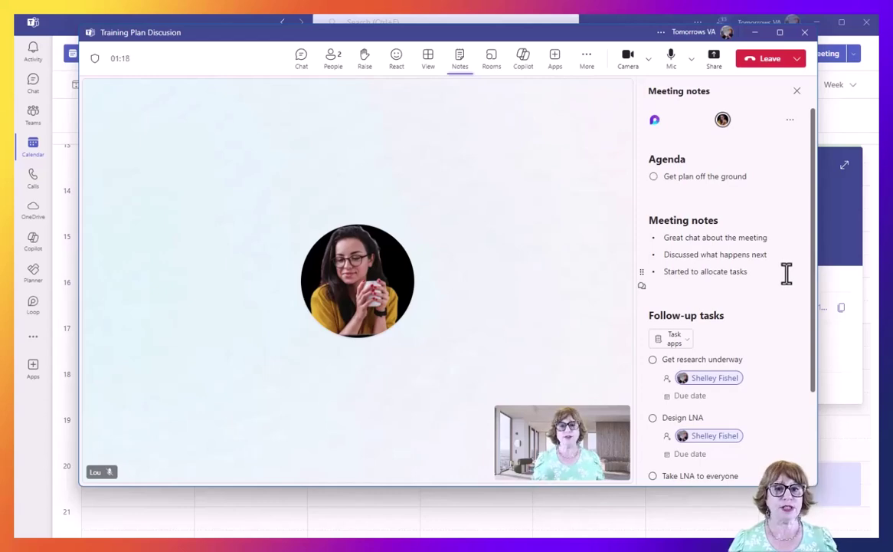
Step: End the Training Plan Discusion meeting for everyone and close the call quality survey without rating it
{"action": "left_click", "coordinate": [797, 61]}
{"action": "left_click", "coordinate": [767, 102]}
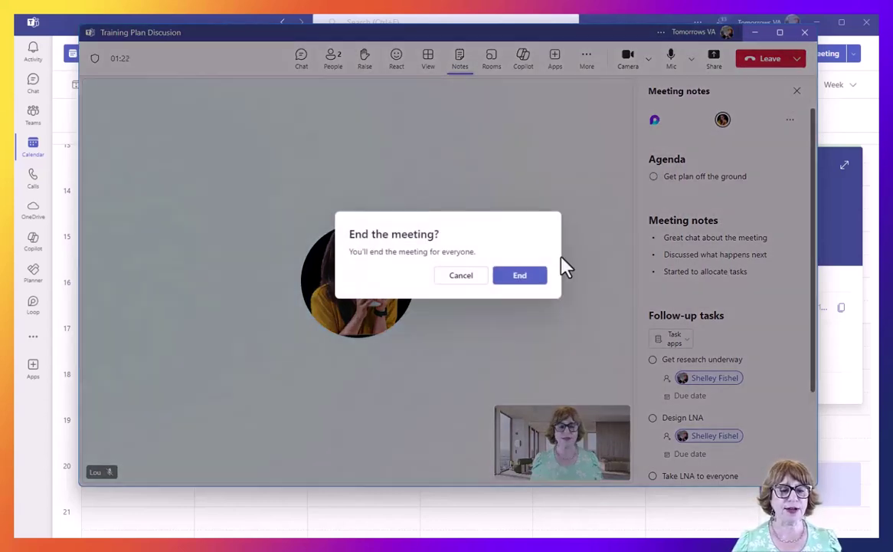
{"action": "left_click", "coordinate": [521, 277]}
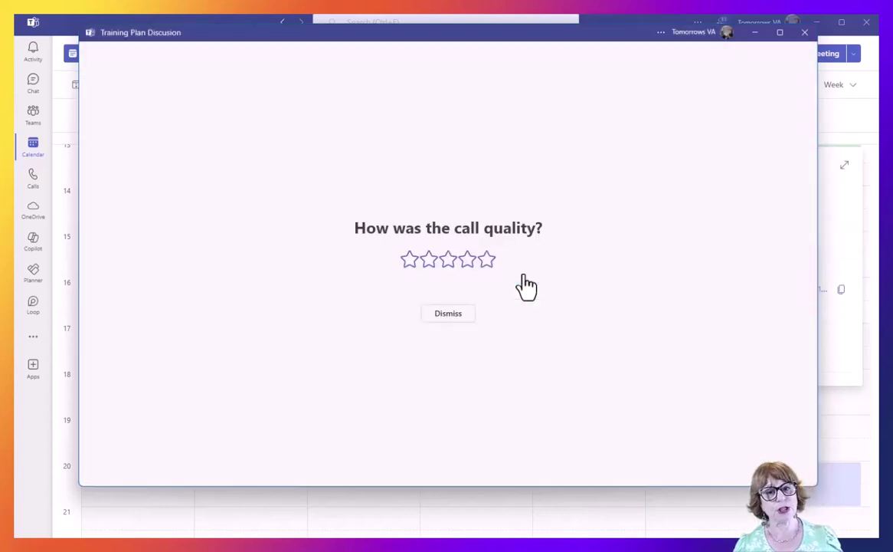
{"action": "left_click", "coordinate": [805, 34]}
{"action": "left_click", "coordinate": [565, 412]}
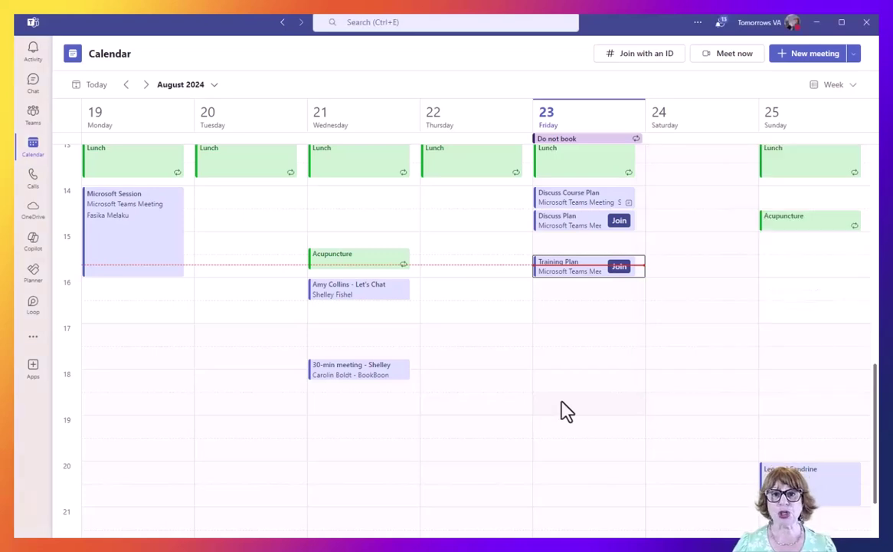
Step: Open the Training Plan Discusion details from the calendar, review the agenda, notes and follow-up tasks, and close the meeting details
{"action": "left_click", "coordinate": [591, 281]}
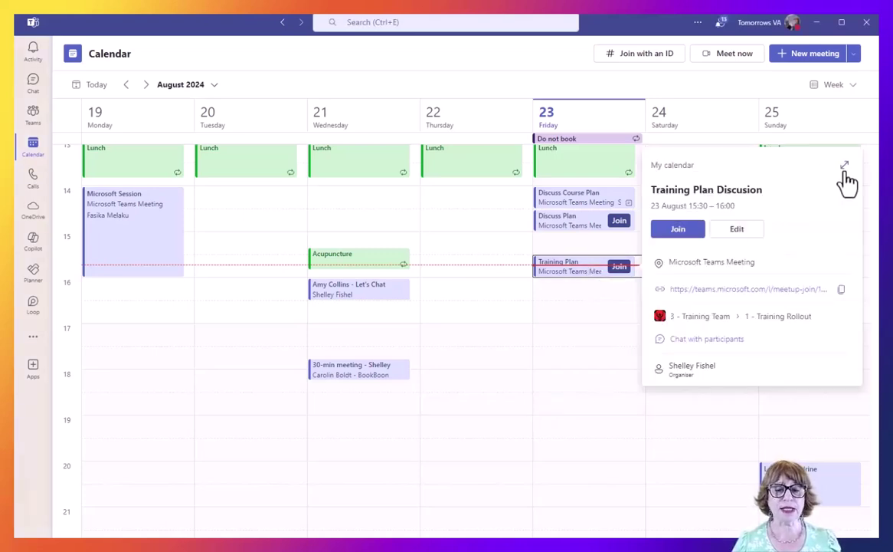
{"action": "left_click", "coordinate": [845, 171]}
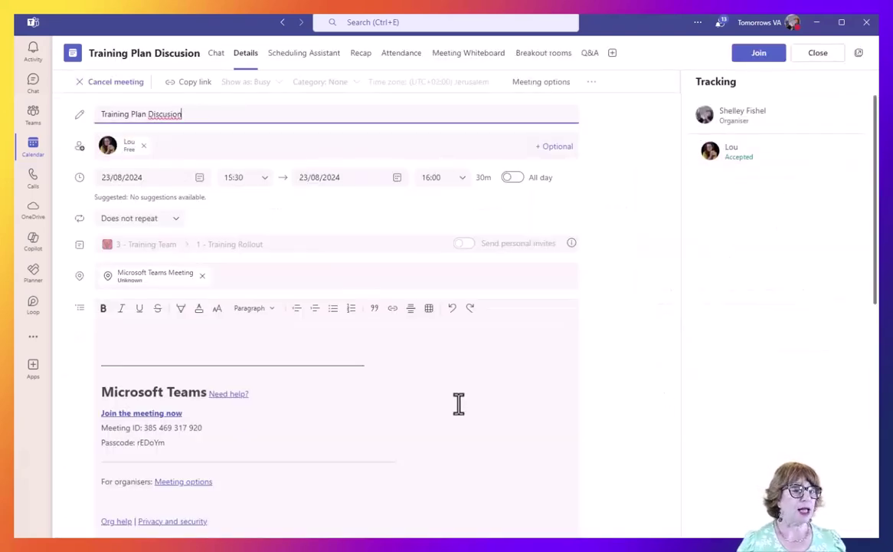
{"action": "scroll", "coordinate": [459, 404], "scroll_direction": "down", "scroll_amount": 3}
{"action": "scroll", "coordinate": [594, 413], "scroll_direction": "down", "scroll_amount": 5}
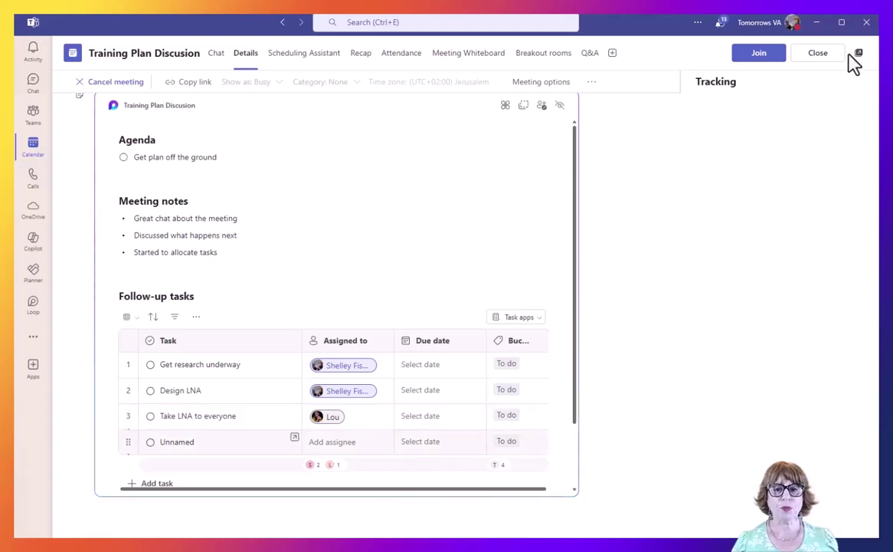
{"action": "left_click", "coordinate": [818, 56]}
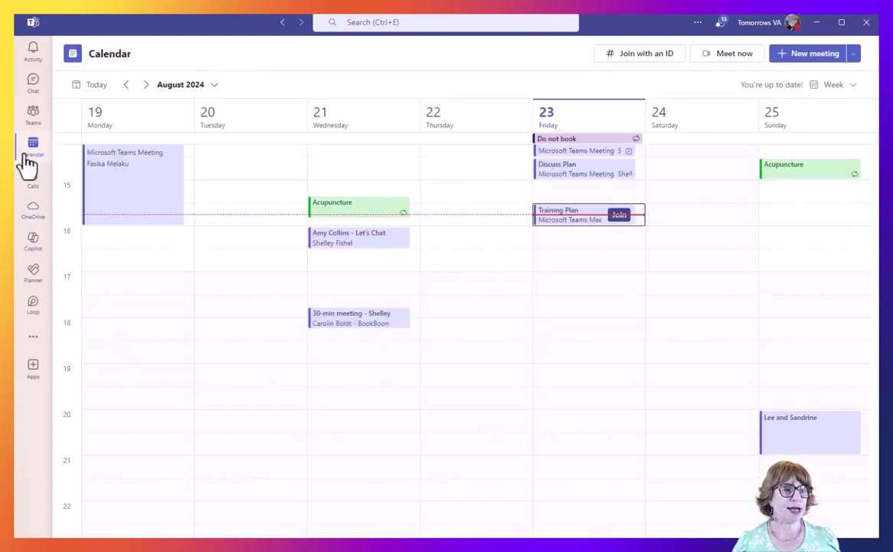
Step: Open the details of the Discuss Course Plan meeting from the 1 - Training Rollout channel of 3 - Training Team
{"action": "left_click", "coordinate": [34, 117]}
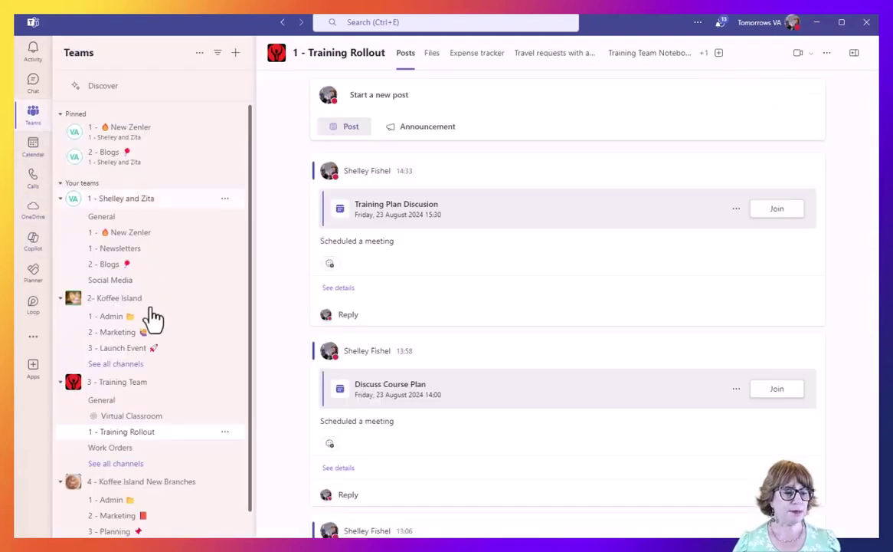
{"action": "left_click", "coordinate": [131, 434]}
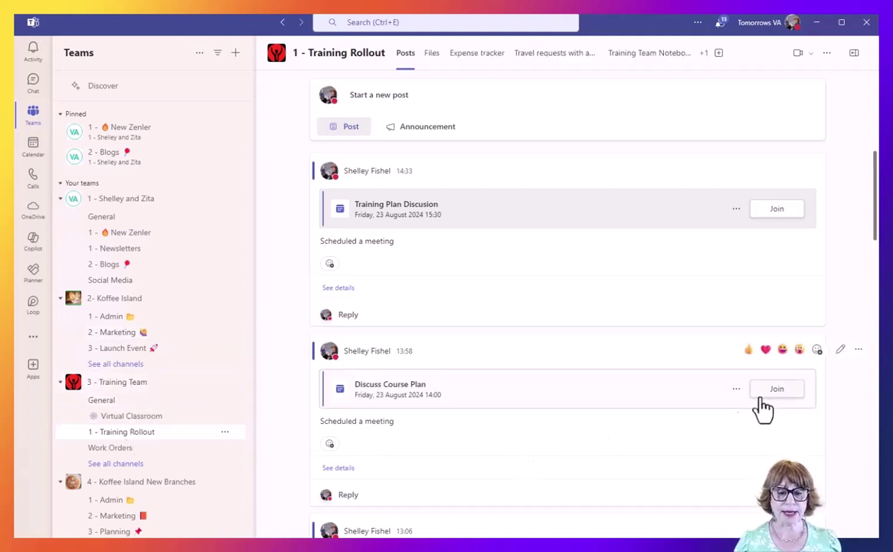
{"action": "left_click", "coordinate": [734, 392]}
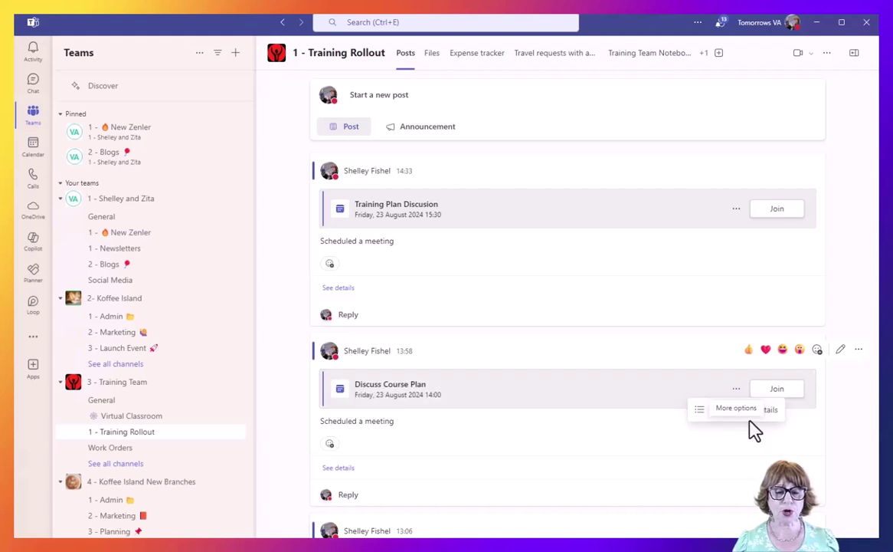
{"action": "left_click", "coordinate": [773, 413]}
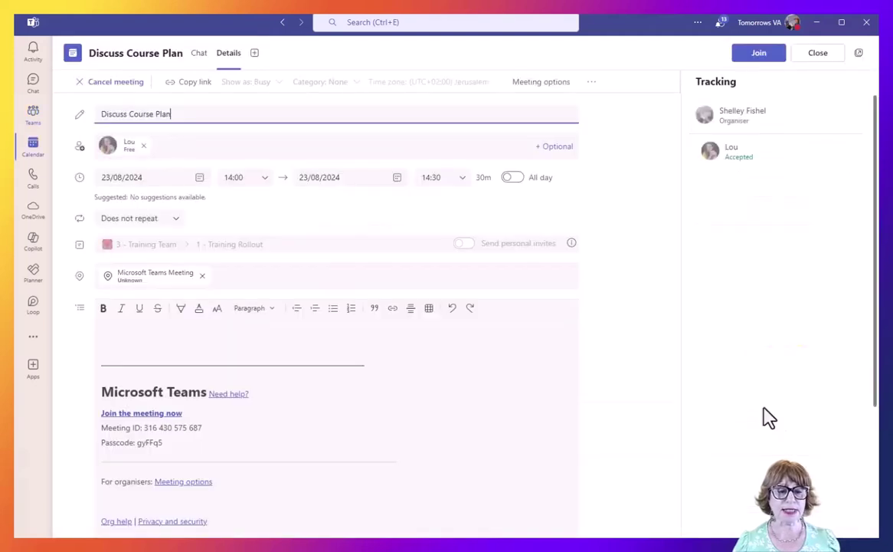
Step: Review the Discuss Course Plan follow-up tasks, view the details of the Set Start date task, and close the meeting
{"action": "scroll", "coordinate": [582, 341], "scroll_direction": "down", "scroll_amount": 3}
{"action": "scroll", "coordinate": [586, 348], "scroll_direction": "down", "scroll_amount": 5}
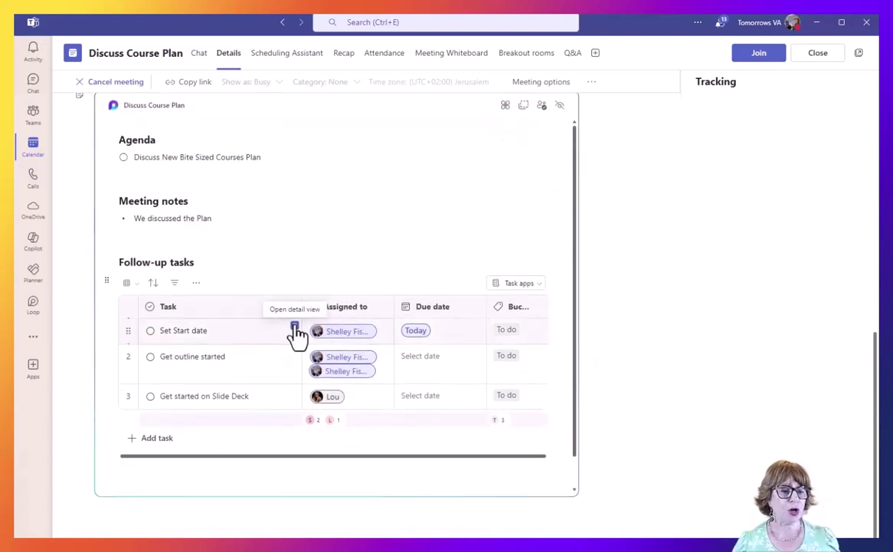
{"action": "left_click", "coordinate": [295, 330]}
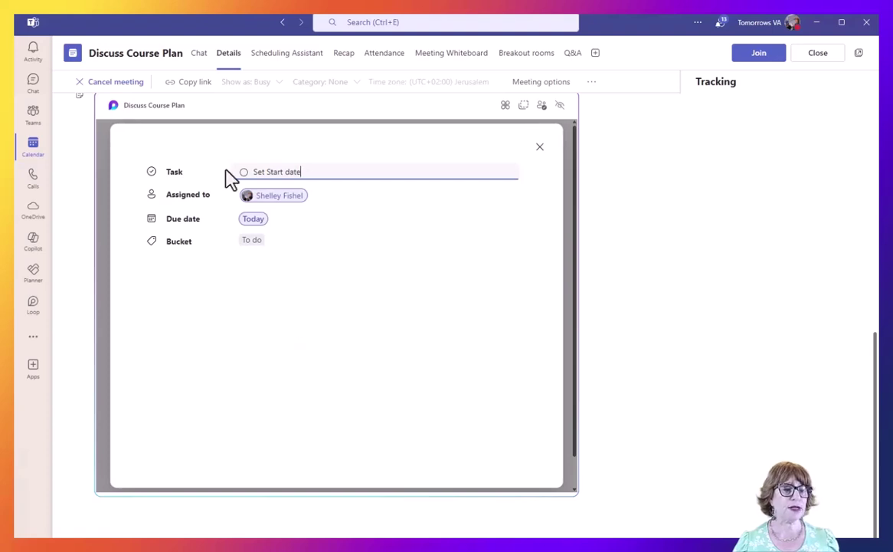
{"action": "left_click", "coordinate": [539, 147]}
{"action": "left_click", "coordinate": [818, 55]}
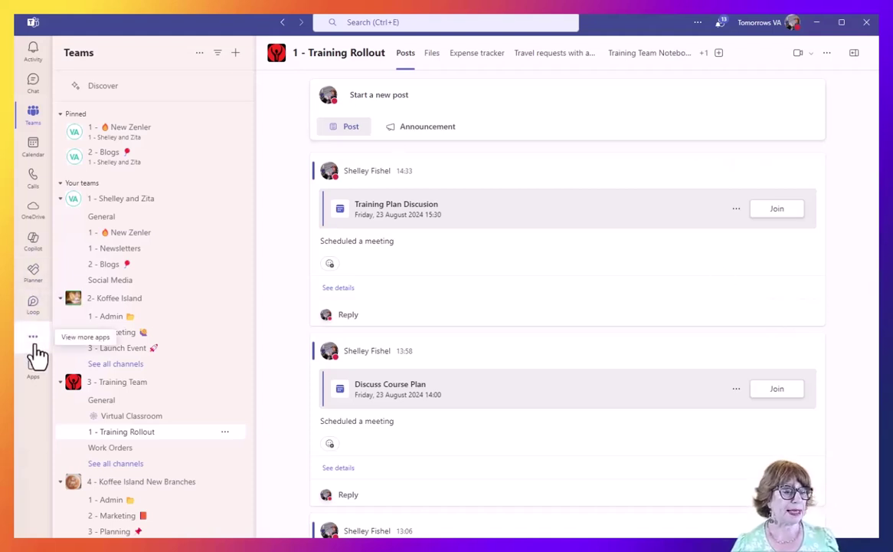
Step: In Planner's My Tasks, move the Design LNA task to the Research and Guides bucket of New Bite Sized Courses
{"action": "left_click", "coordinate": [33, 276]}
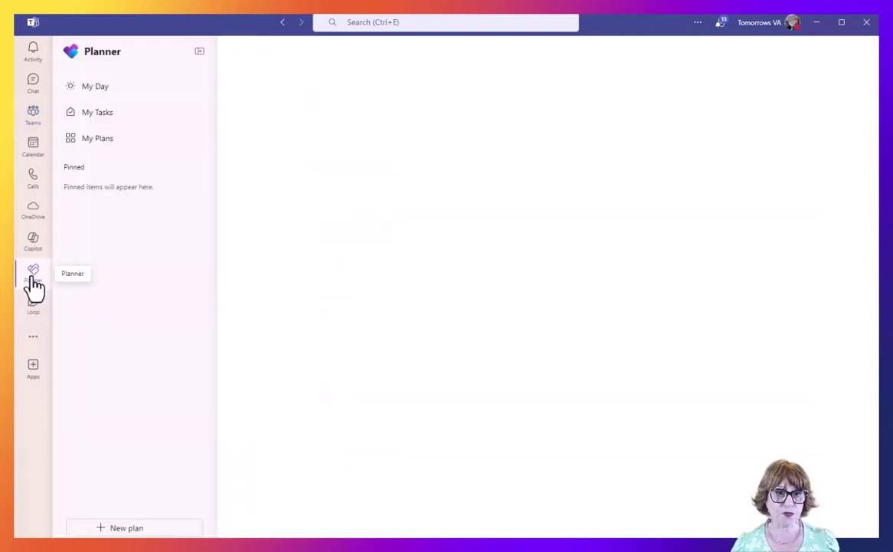
{"action": "left_click", "coordinate": [116, 122]}
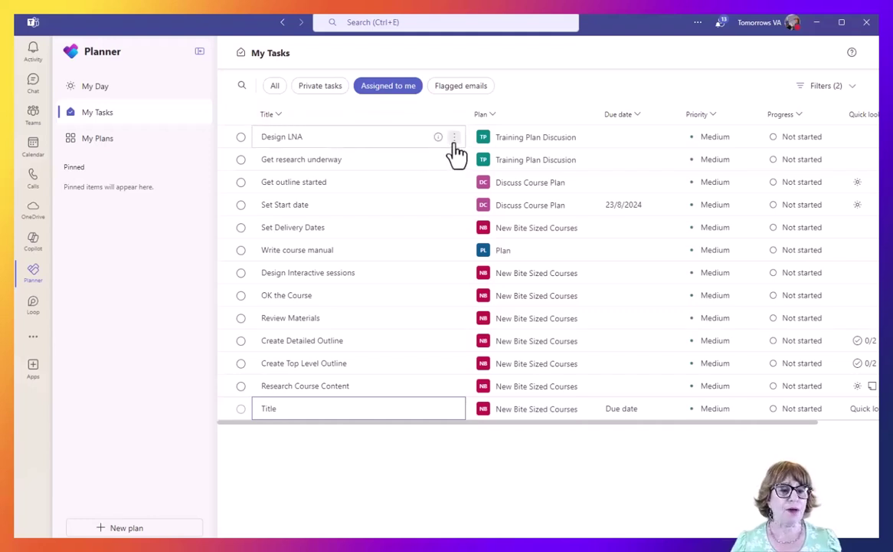
{"action": "left_click", "coordinate": [454, 140]}
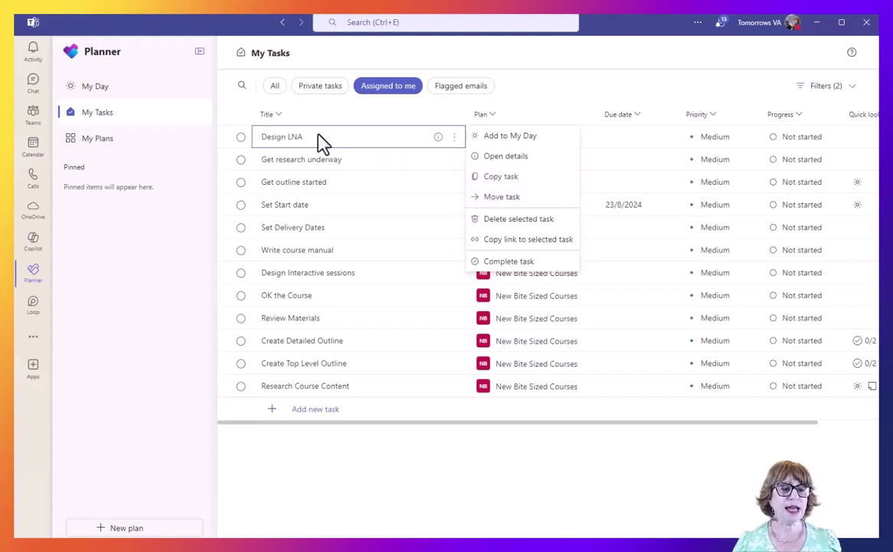
{"action": "left_click", "coordinate": [507, 202]}
{"action": "left_click", "coordinate": [587, 261]}
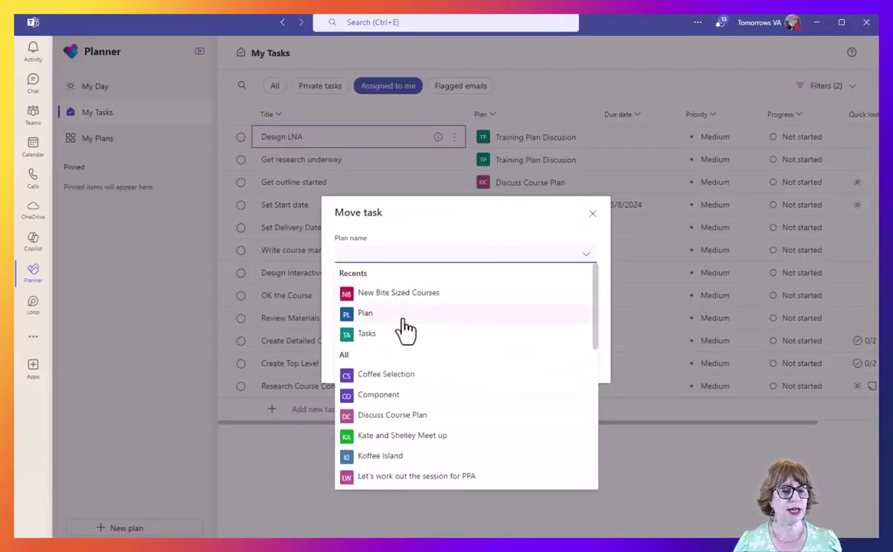
{"action": "left_click", "coordinate": [397, 295]}
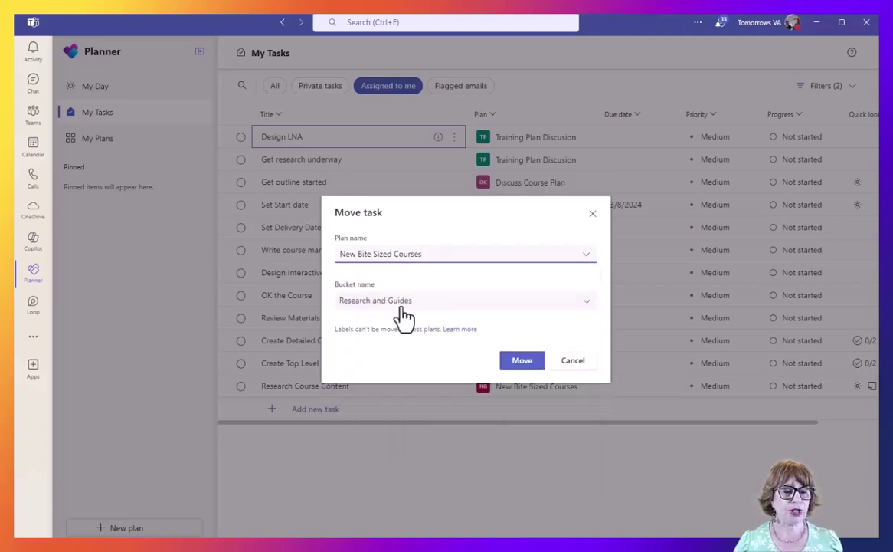
{"action": "left_click", "coordinate": [527, 362]}
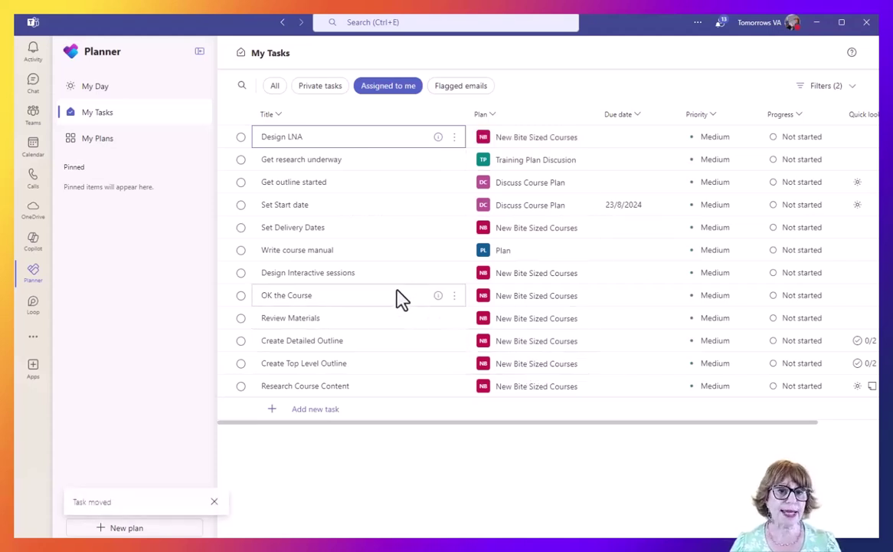
Step: Open the New Bite Sized Courses plan to check the Research and Guides bucket for Design LNA, and return to My Tasks
{"action": "left_click", "coordinate": [103, 146]}
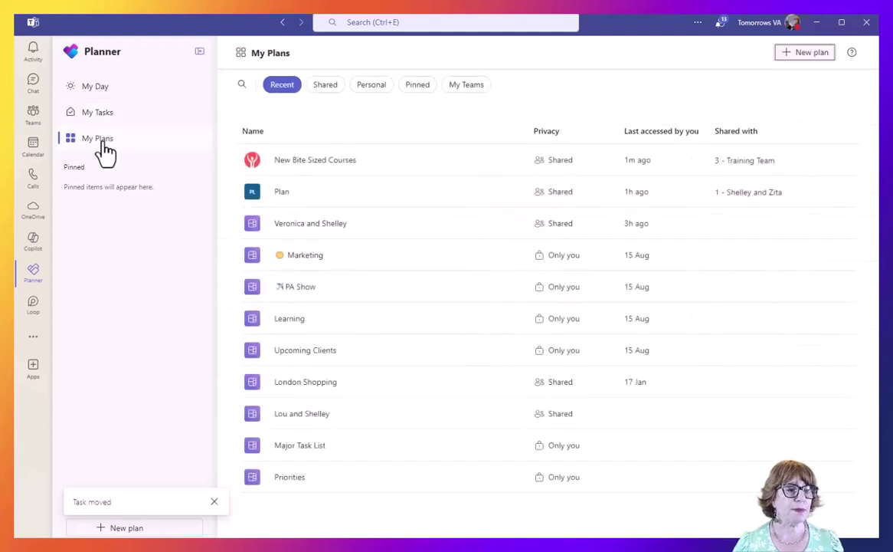
{"action": "left_click", "coordinate": [365, 176]}
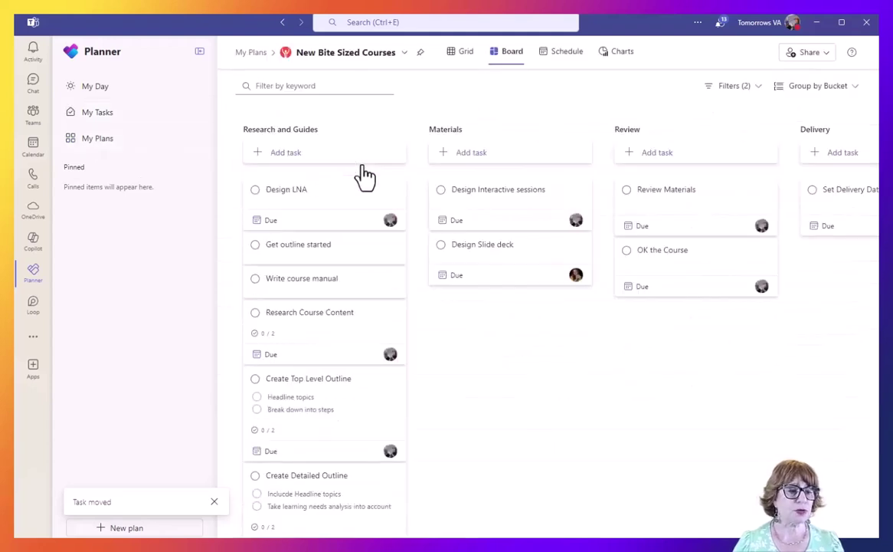
{"action": "scroll", "coordinate": [349, 311], "scroll_direction": "down", "scroll_amount": 2}
{"action": "scroll", "coordinate": [337, 283], "scroll_direction": "up", "scroll_amount": 2}
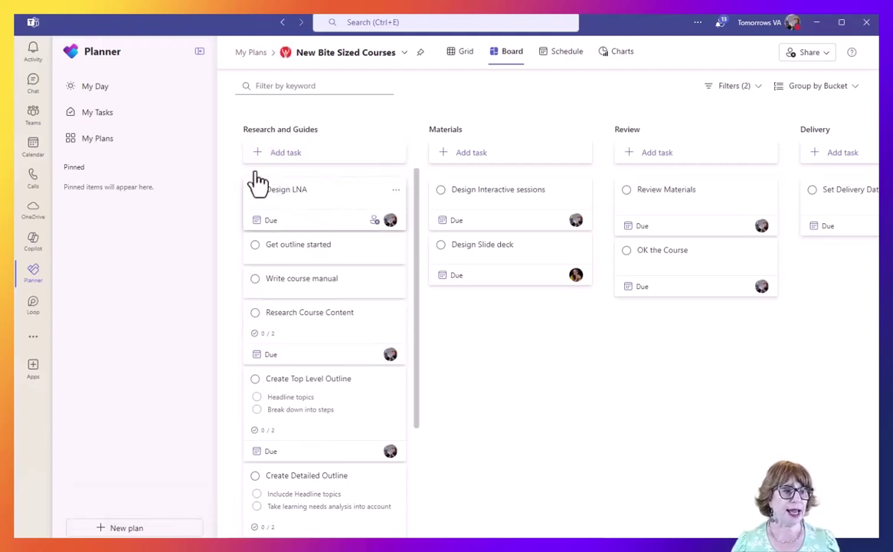
{"action": "left_click", "coordinate": [101, 123]}
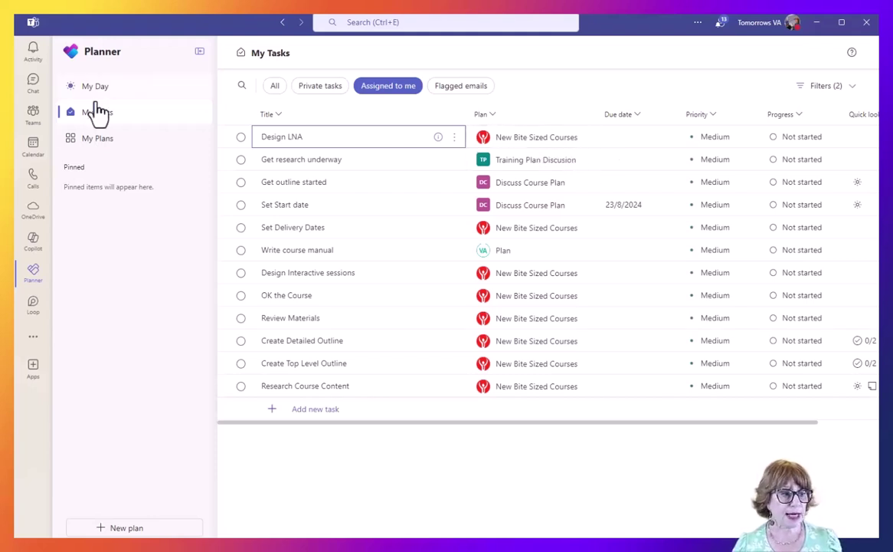
Step: Reopen the Training Plan Discusion details from the calendar to check whether its follow-up tasks still include Design LNA, and close them
{"action": "left_click", "coordinate": [33, 152]}
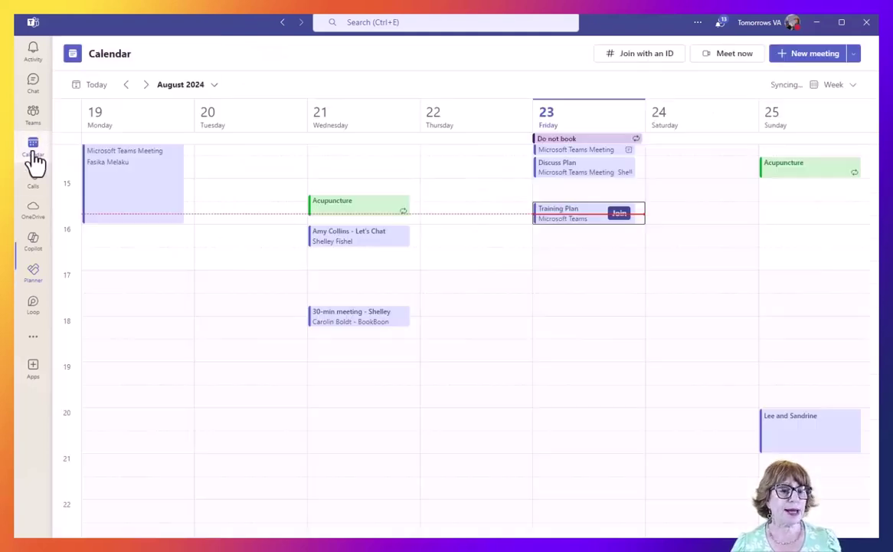
{"action": "left_click", "coordinate": [559, 219]}
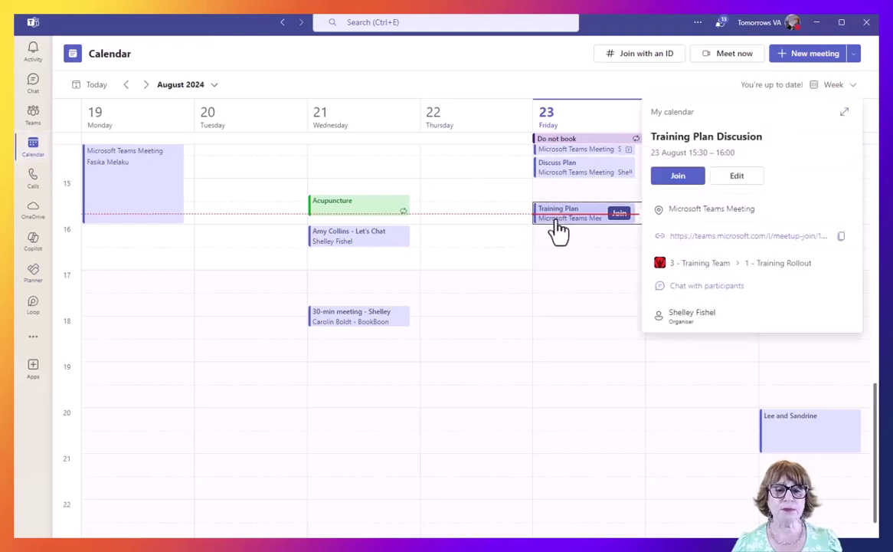
{"action": "left_click", "coordinate": [846, 114]}
{"action": "scroll", "coordinate": [525, 295], "scroll_direction": "down", "scroll_amount": 5}
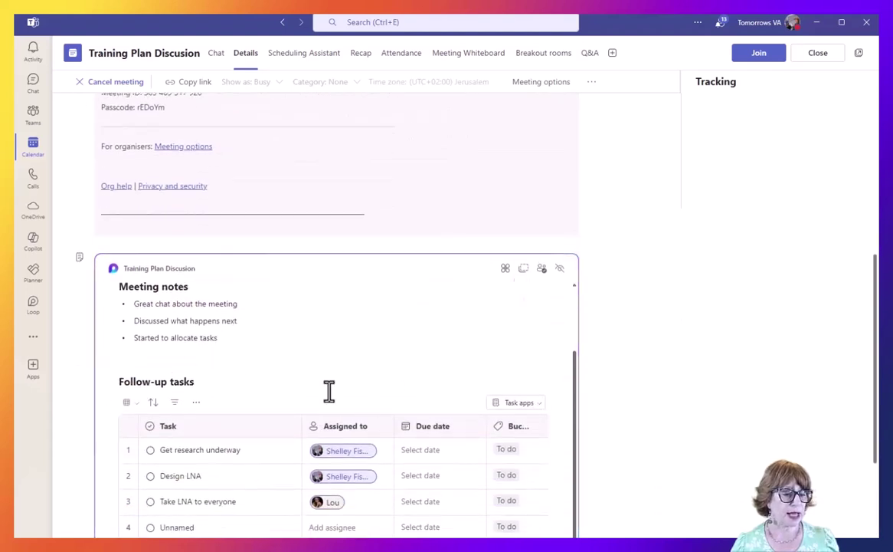
{"action": "scroll", "coordinate": [208, 481], "scroll_direction": "down", "scroll_amount": 1}
{"action": "scroll", "coordinate": [208, 482], "scroll_direction": "down", "scroll_amount": 2}
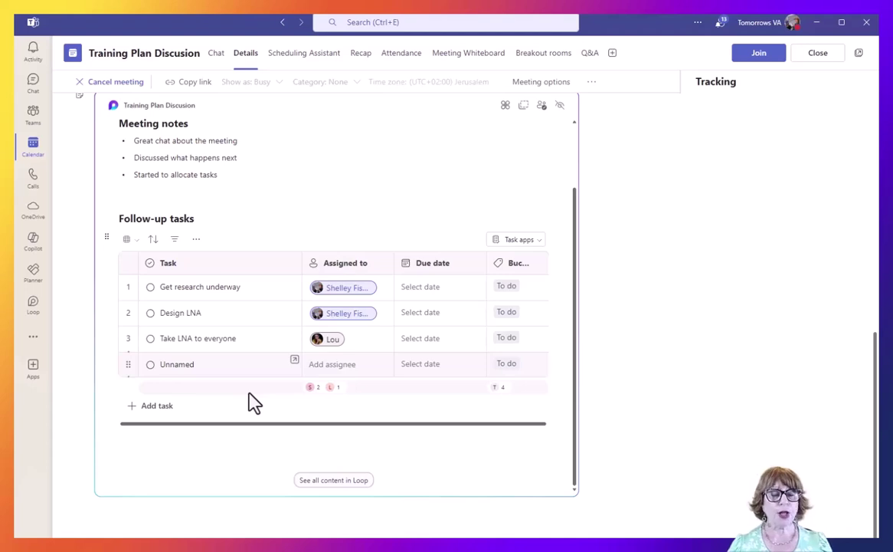
{"action": "scroll", "coordinate": [237, 387], "scroll_direction": "up", "scroll_amount": 2}
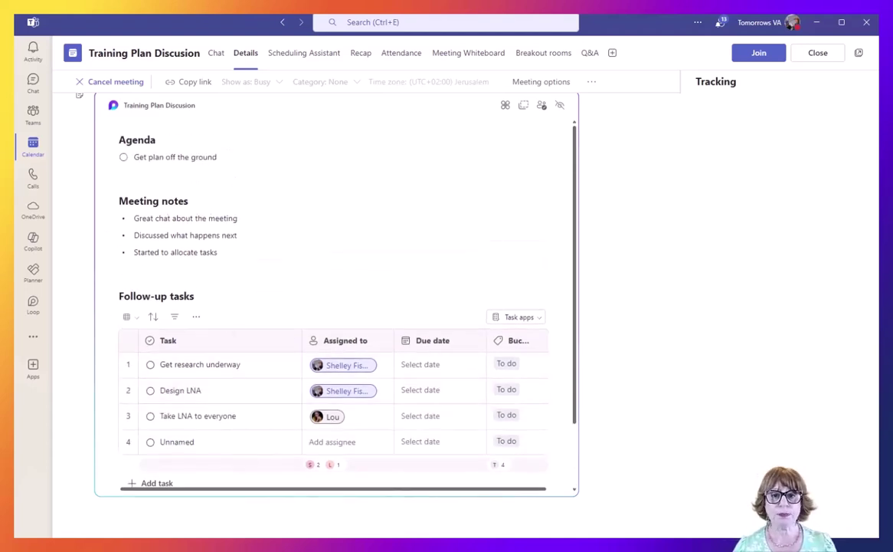
{"action": "left_click", "coordinate": [817, 53]}
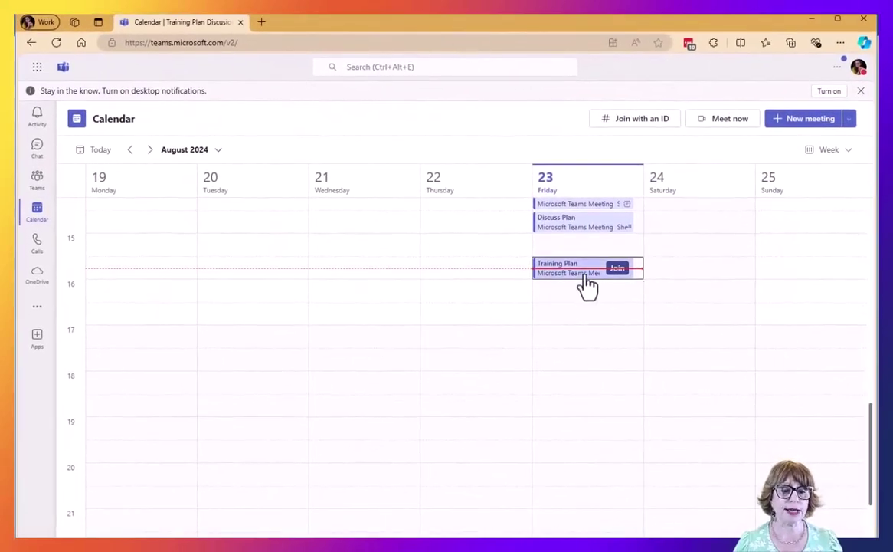
Step: Switch to the other participant's Teams in the browser and look through the Training Plan Discusion meeting details and notes
{"action": "left_click", "coordinate": [579, 273]}
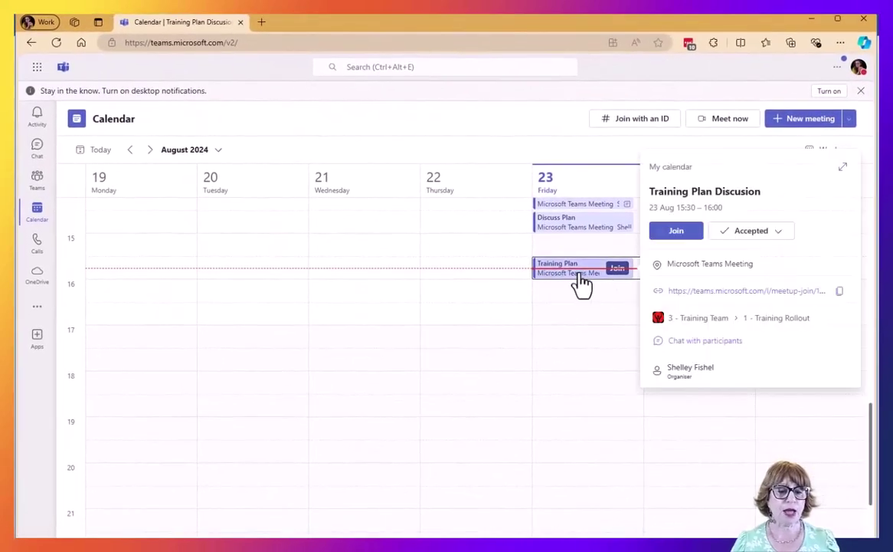
{"action": "left_click", "coordinate": [842, 168]}
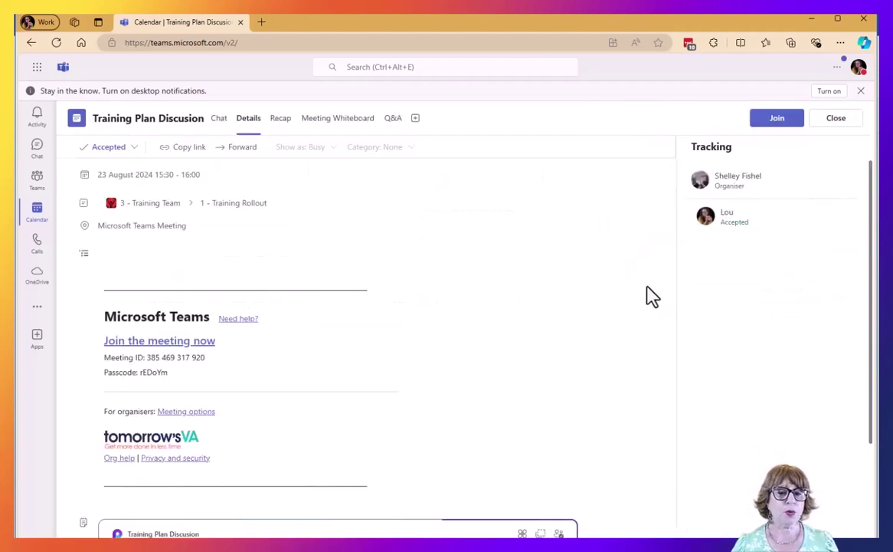
{"action": "scroll", "coordinate": [648, 295], "scroll_direction": "down", "scroll_amount": 5}
{"action": "scroll", "coordinate": [648, 295], "scroll_direction": "down", "scroll_amount": 3}
{"action": "scroll", "coordinate": [648, 295], "scroll_direction": "up", "scroll_amount": 8}
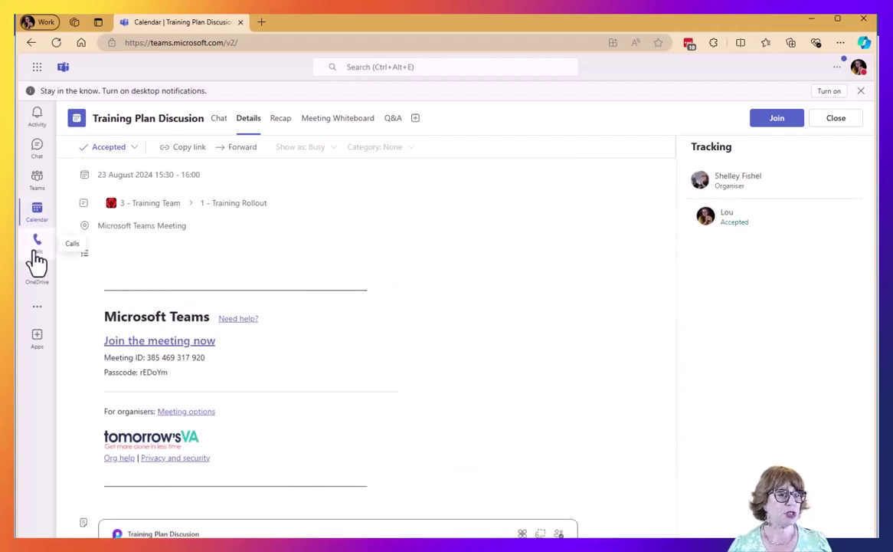
Step: Open Planner in the other participant's Teams and pin it to the app bar
{"action": "left_click", "coordinate": [38, 320]}
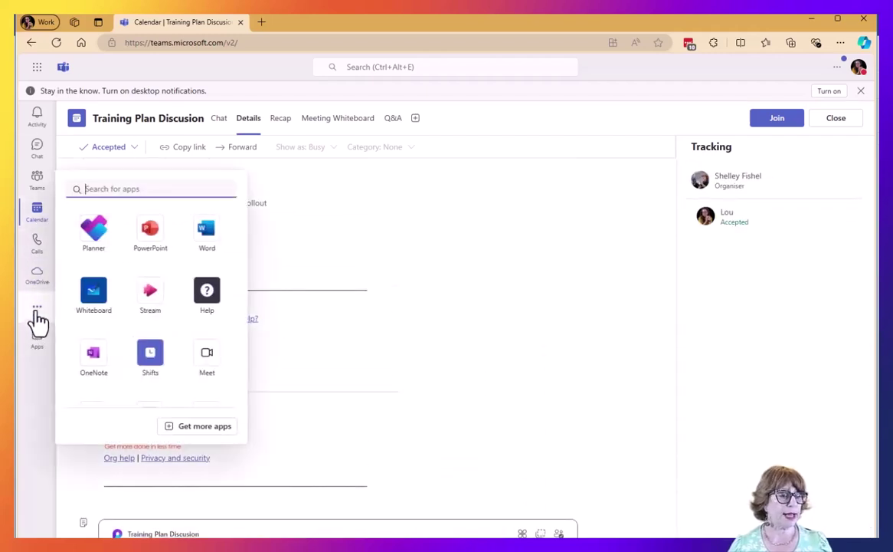
{"action": "left_click", "coordinate": [92, 234]}
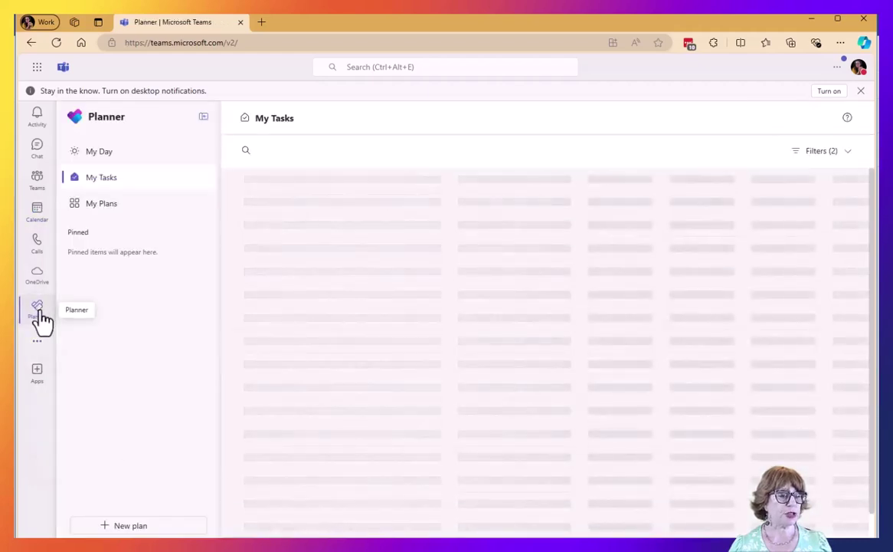
{"action": "right_click", "coordinate": [40, 318]}
{"action": "left_click", "coordinate": [89, 321]}
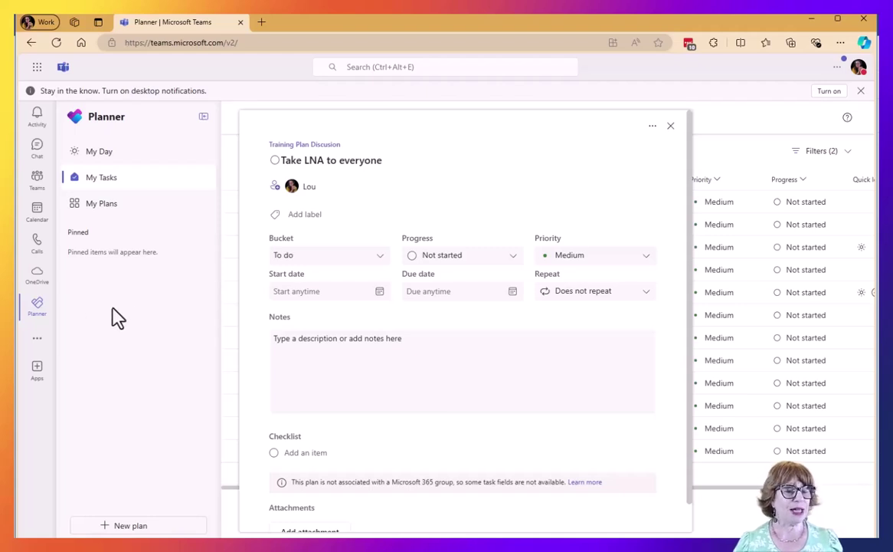
Step: Close the Take LNA to everyone task details, look at which tasks are in My Day, and return to My Tasks
{"action": "left_click", "coordinate": [670, 126]}
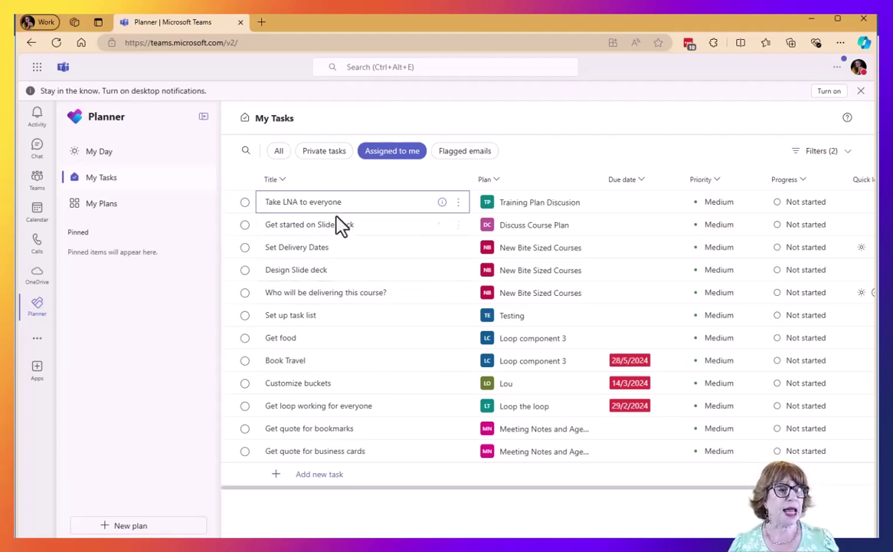
{"action": "left_click", "coordinate": [156, 159]}
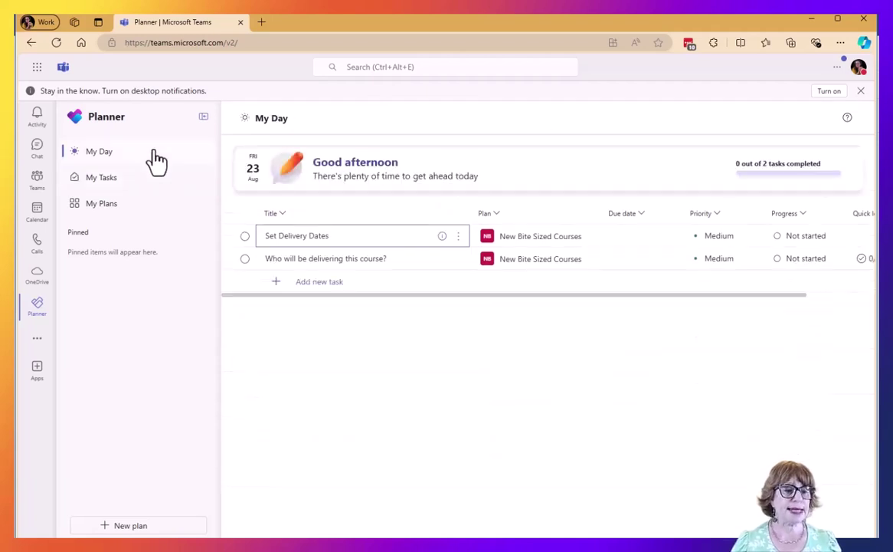
{"action": "left_click", "coordinate": [135, 182]}
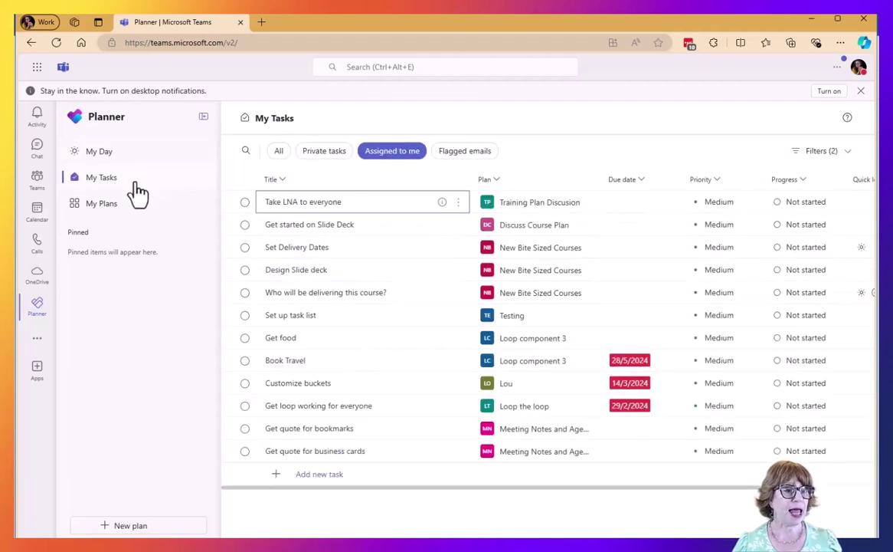
Step: Add the Take LNA to everyone task to My Day and open My Day to check it
{"action": "left_click", "coordinate": [458, 204]}
{"action": "left_click", "coordinate": [490, 203]}
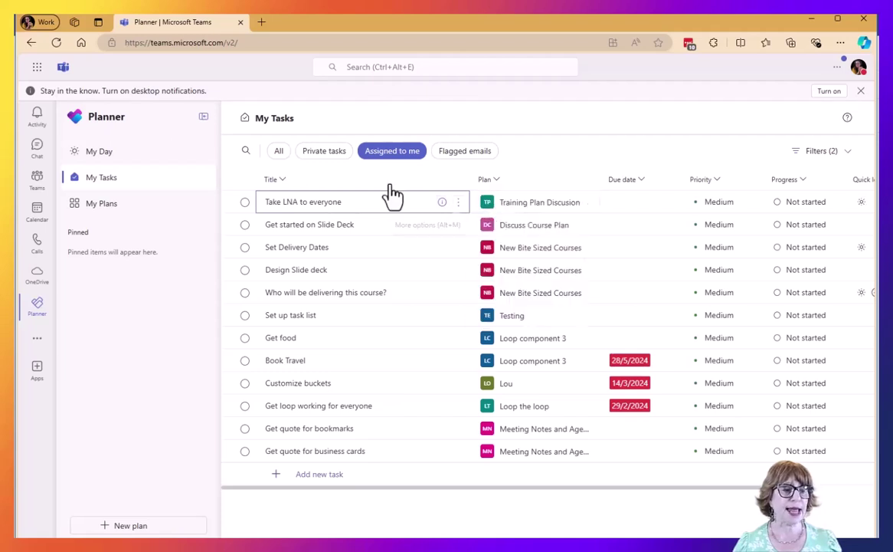
{"action": "left_click", "coordinate": [139, 161]}
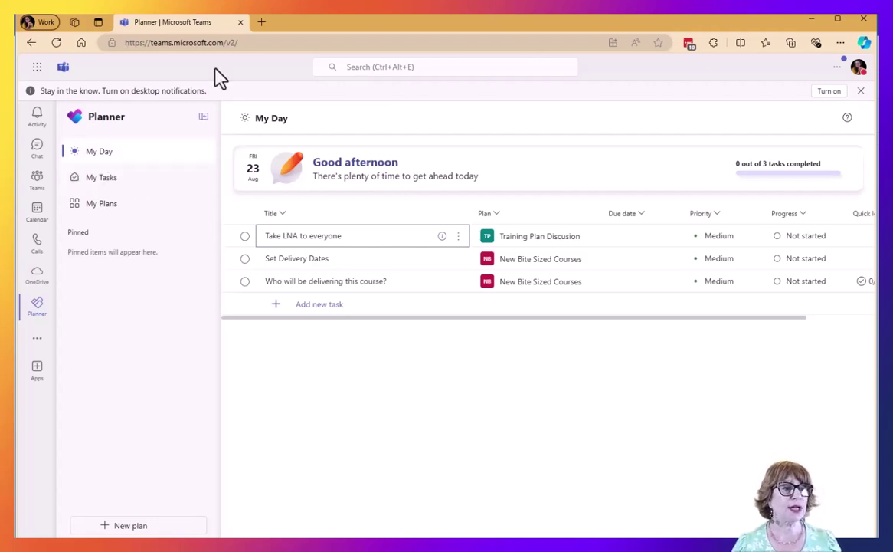
Step: Open Outlook in a new browser tab and check To Do's Assigned to me and My Day lists for Take LNA to everyone
{"action": "left_click", "coordinate": [260, 22]}
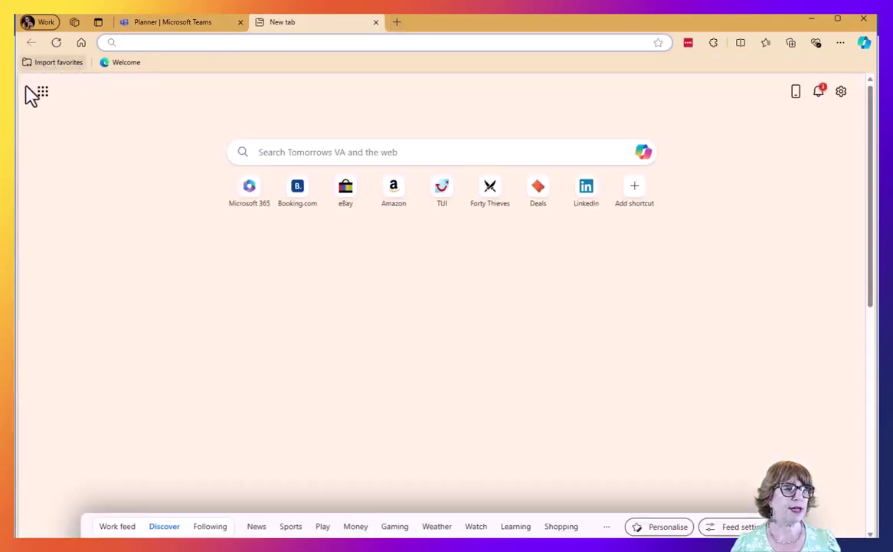
{"action": "left_click", "coordinate": [43, 93]}
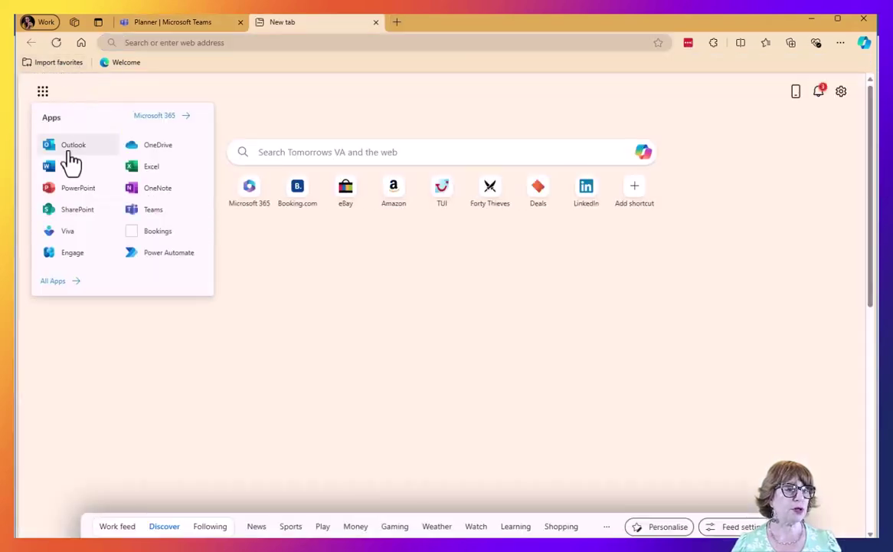
{"action": "left_click", "coordinate": [71, 147]}
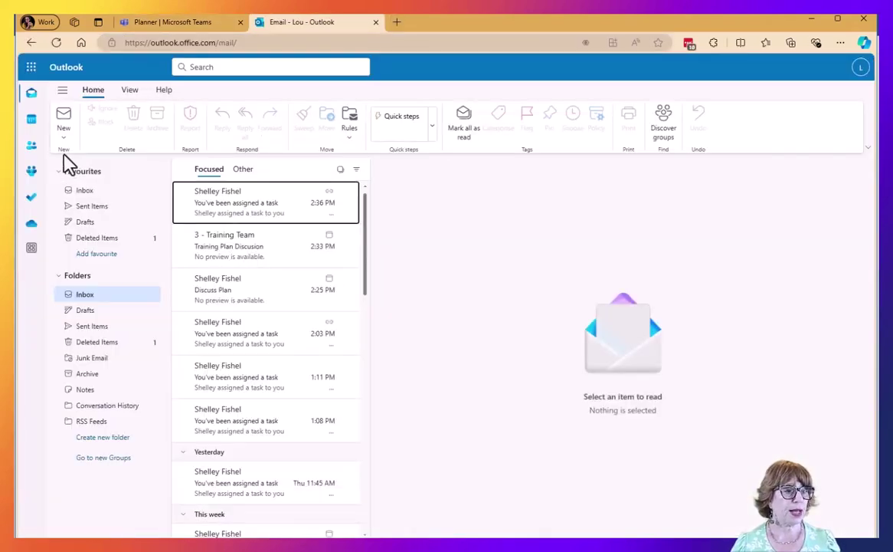
{"action": "left_click", "coordinate": [34, 201]}
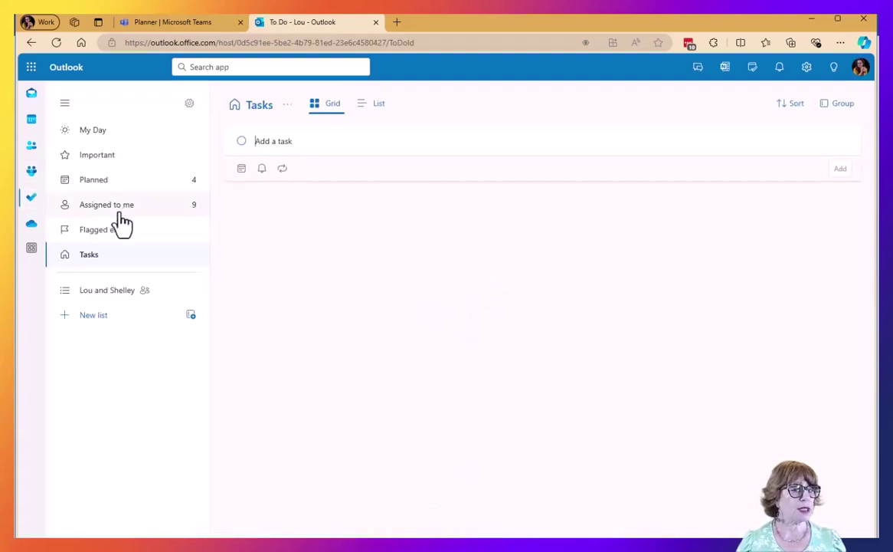
{"action": "left_click", "coordinate": [120, 216]}
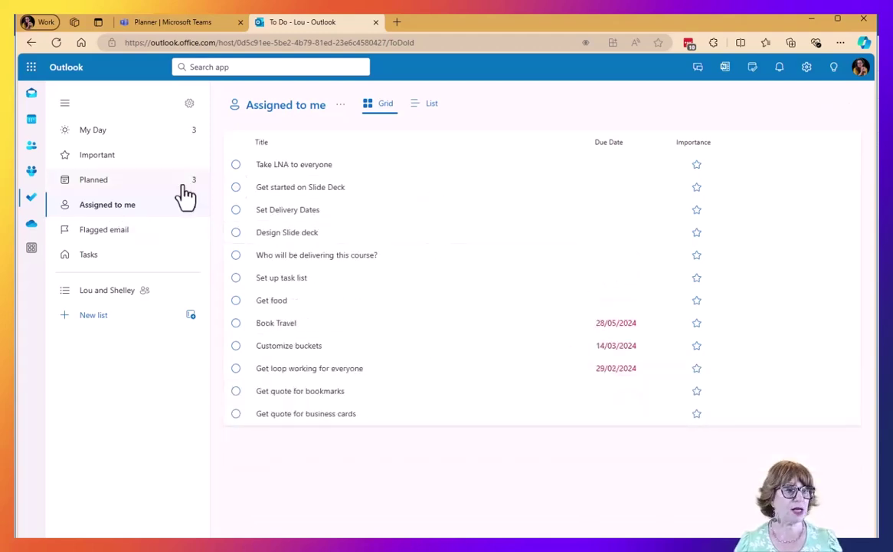
{"action": "left_click", "coordinate": [112, 140]}
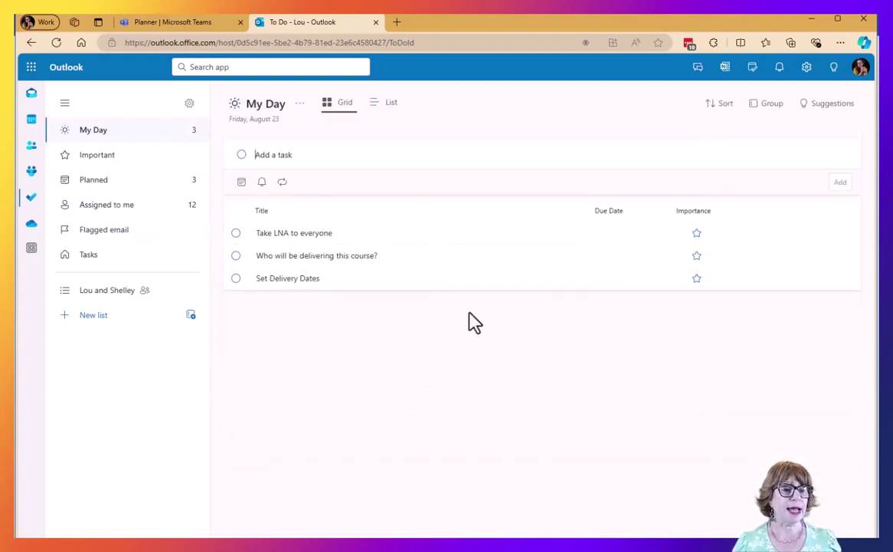